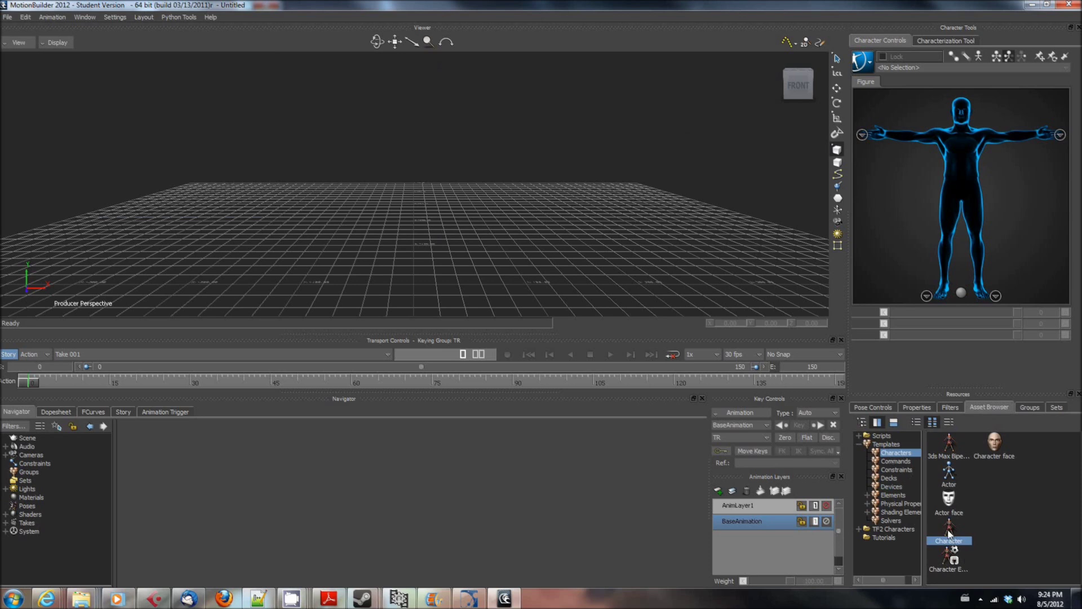
Drag the Character template from Templates > Characters into the Viewer to add a new Character.
{"action": "left_click_drag", "start_coordinate": [421, 209], "coordinate": [419, 204]}
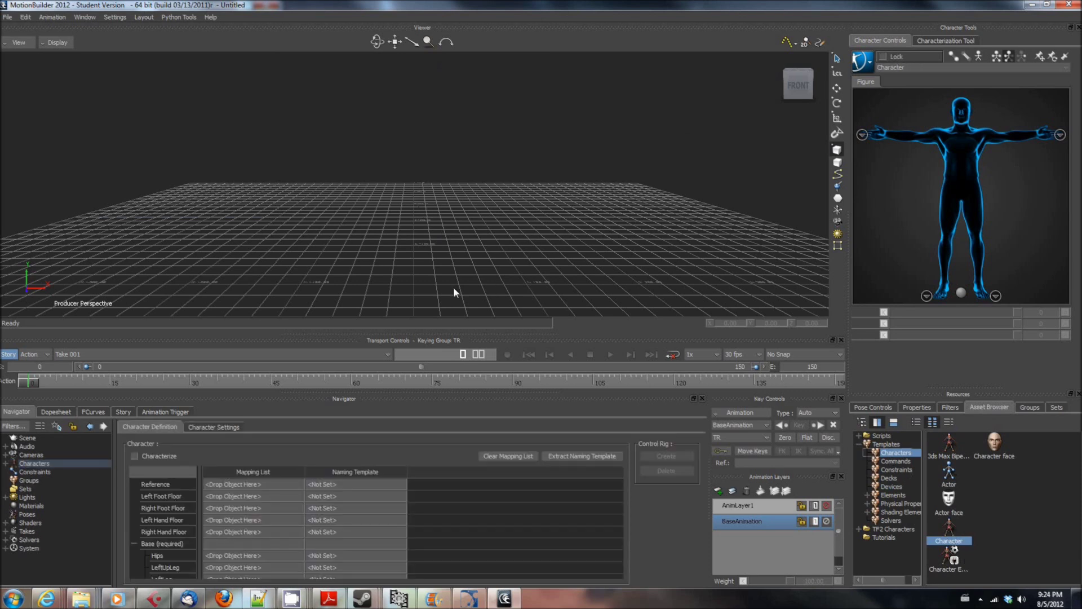
Expand Characters > Character to reveal the HIK 4.5 Solver and review the Base (required) mapping group.
{"action": "left_click", "coordinate": [5, 464]}
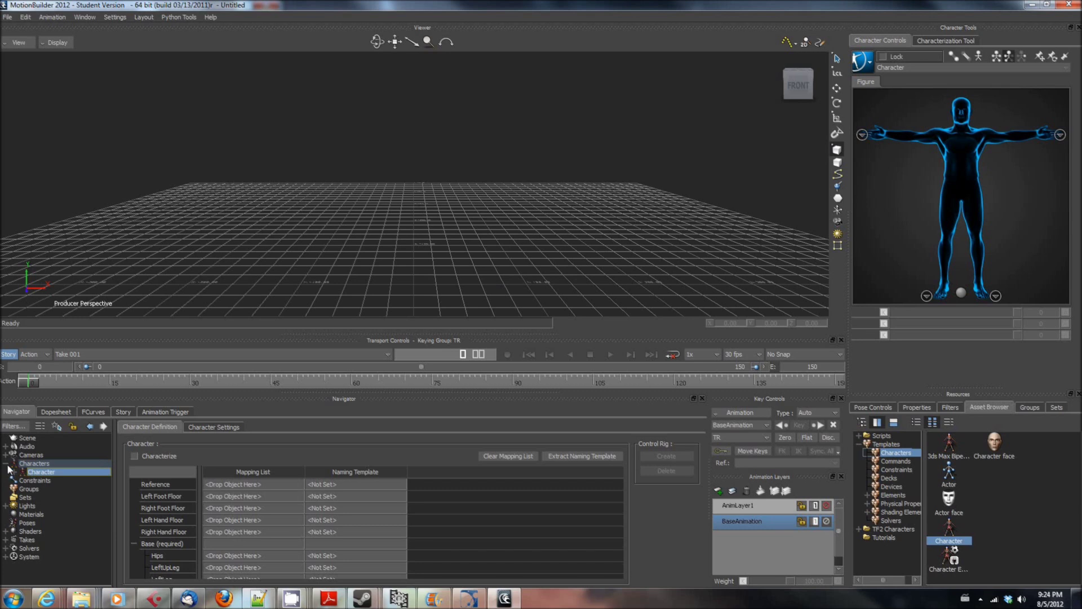
{"action": "double_click", "coordinate": [40, 474]}
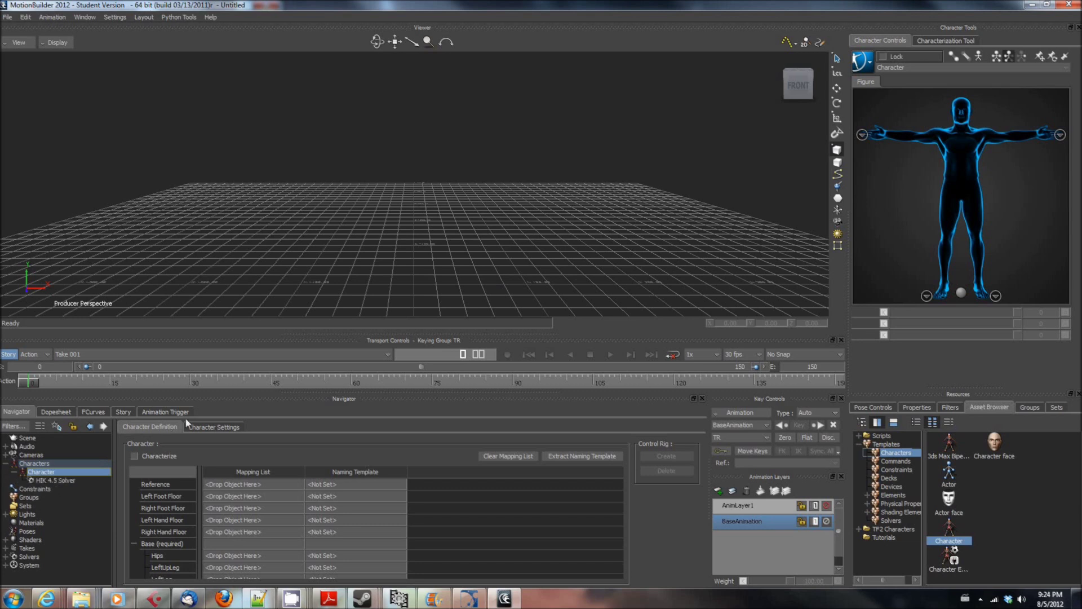
{"action": "scroll", "coordinate": [460, 515], "scroll_direction": "down", "scroll_amount": 2}
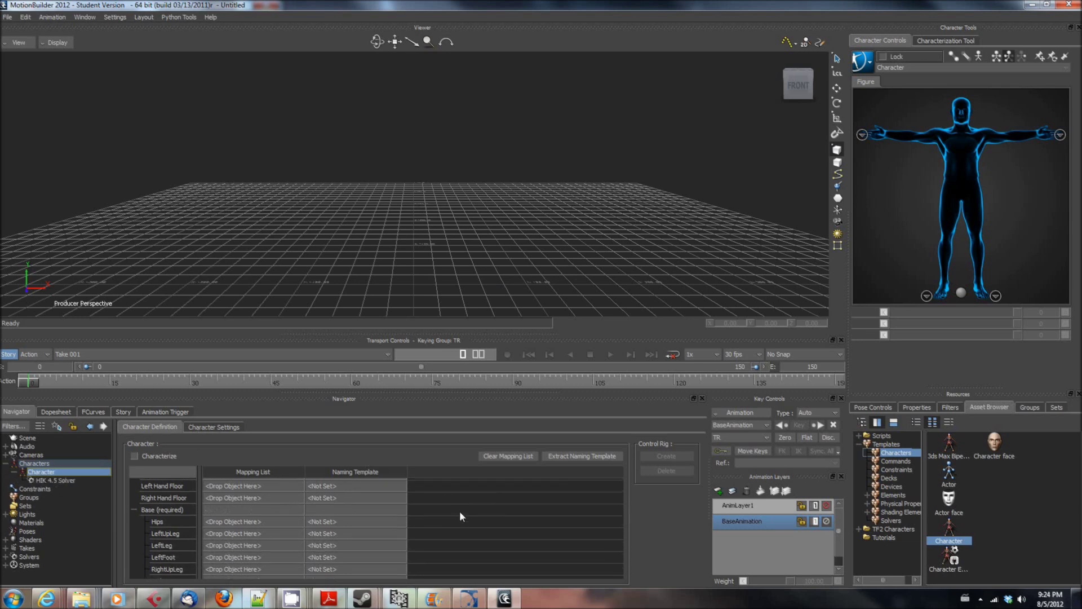
{"action": "left_click", "coordinate": [134, 498]}
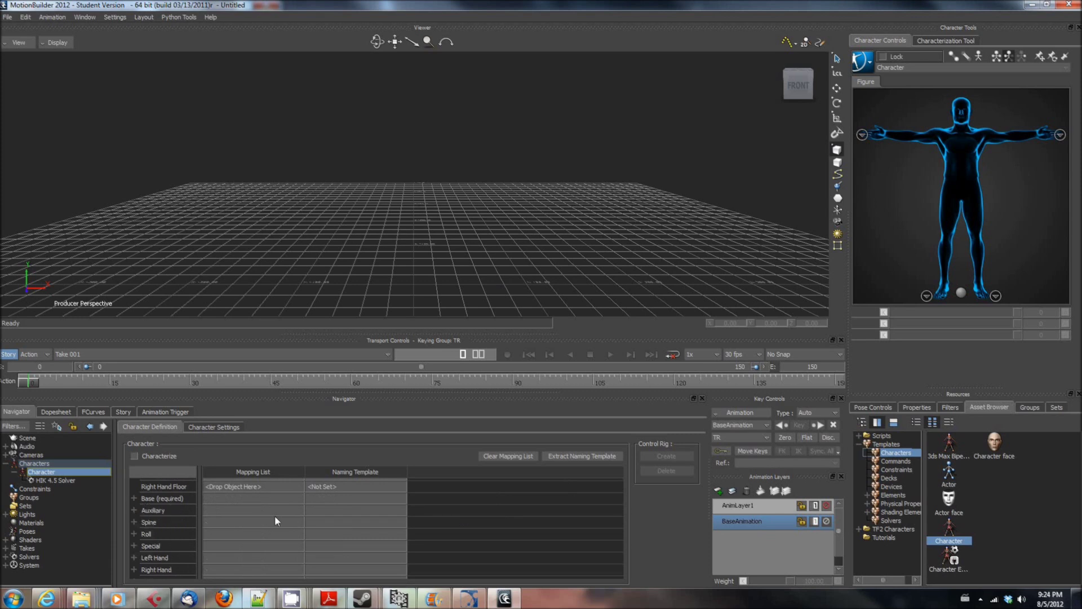
{"action": "scroll", "coordinate": [276, 515], "scroll_direction": "up", "scroll_amount": 2}
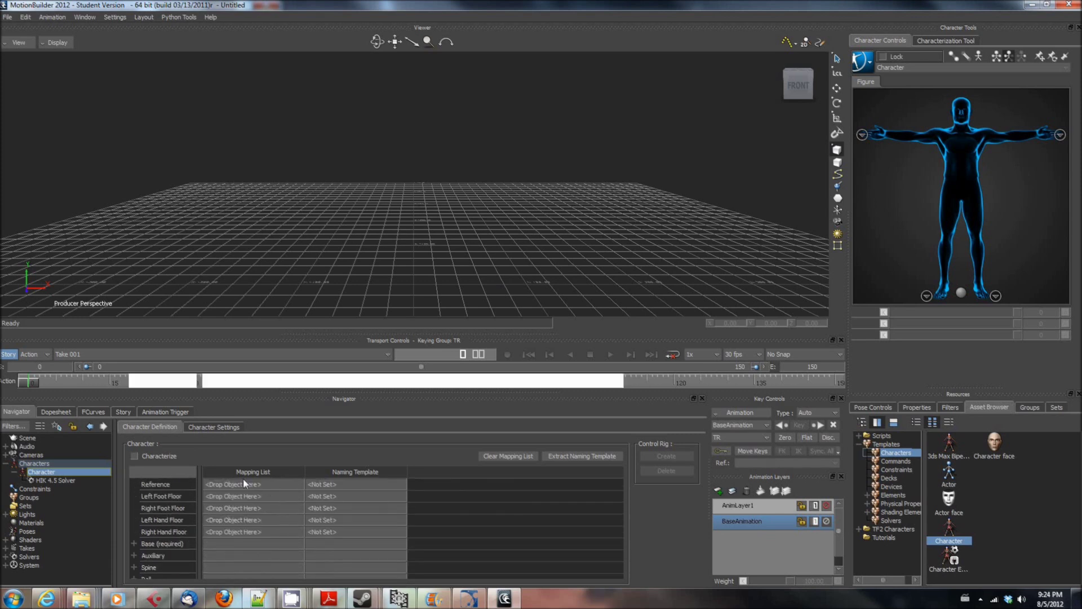
{"action": "left_click", "coordinate": [133, 543]}
{"action": "scroll", "coordinate": [253, 524], "scroll_direction": "down", "scroll_amount": 3}
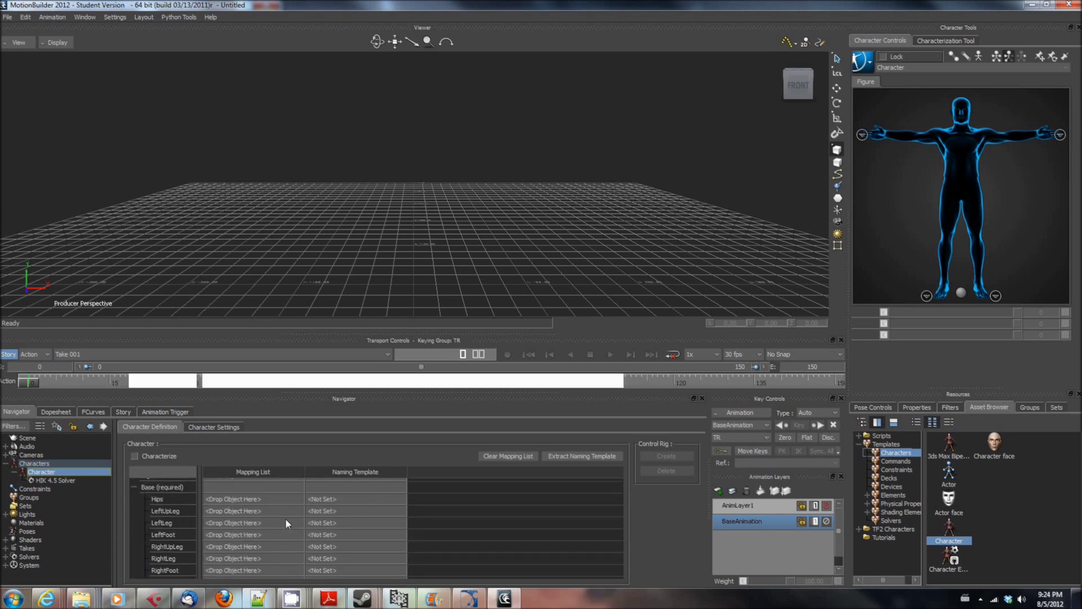
{"action": "scroll", "coordinate": [285, 522], "scroll_direction": "up", "scroll_amount": 2}
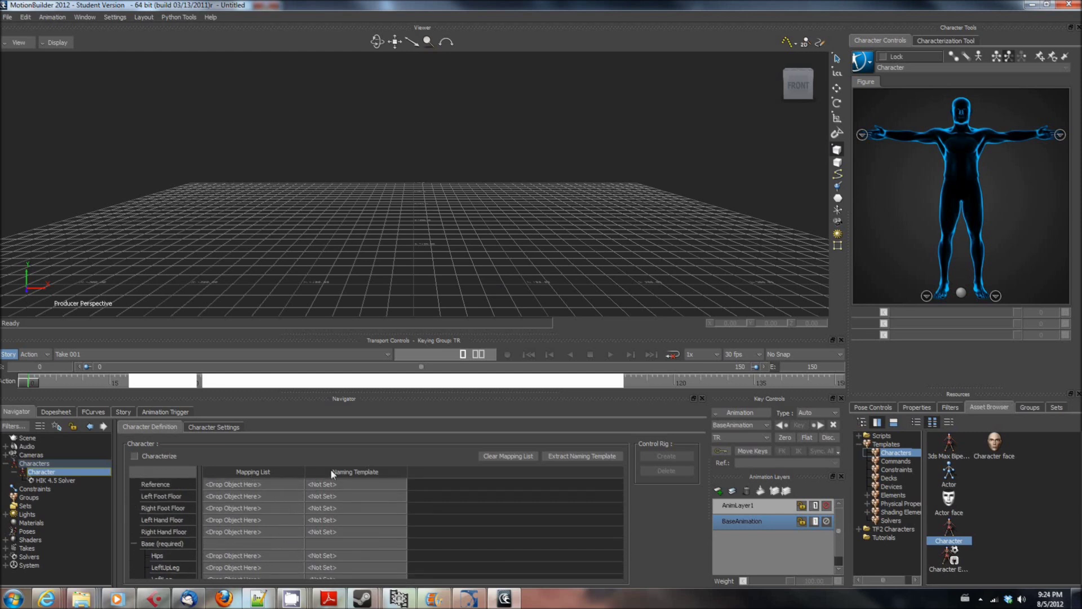
{"action": "scroll", "coordinate": [309, 505], "scroll_direction": "down", "scroll_amount": 3}
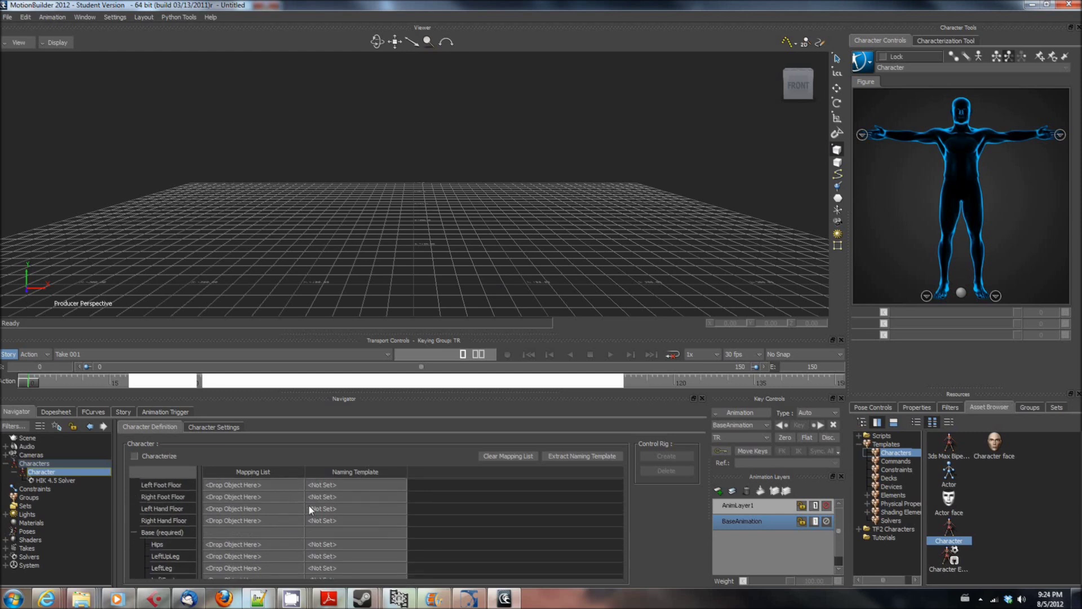
Import mocaptest_tutorial.bvh via Motion File Import with the default import options.
{"action": "left_click", "coordinate": [5, 18]}
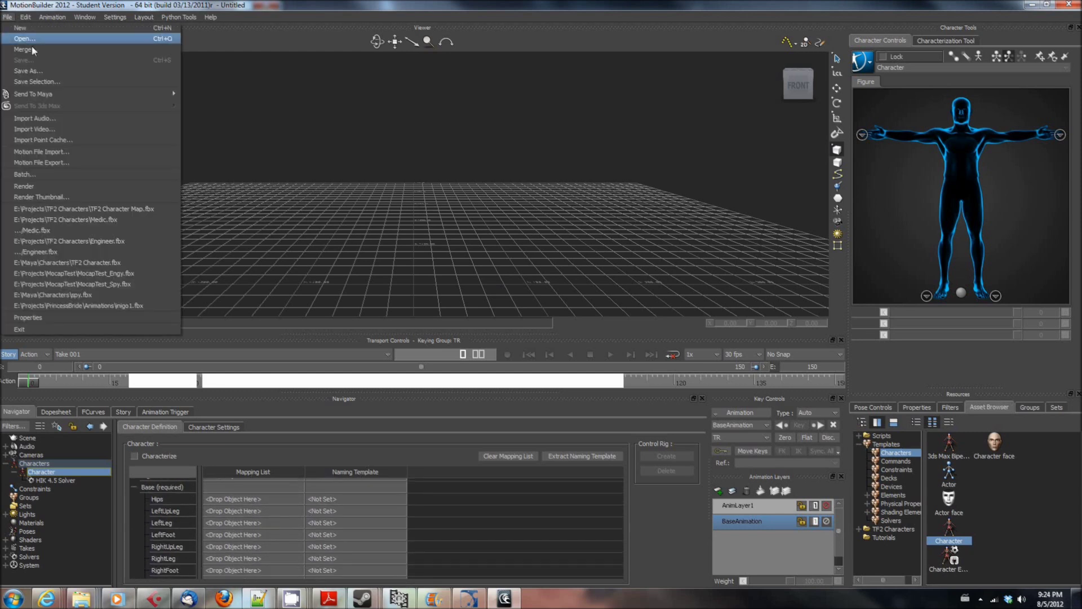
{"action": "left_click", "coordinate": [62, 151]}
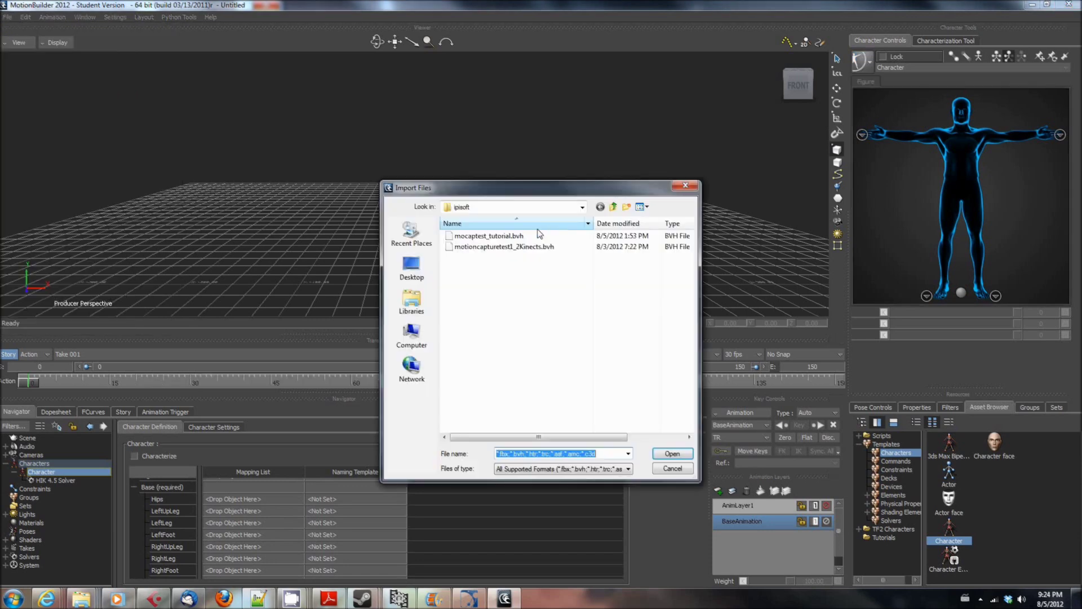
{"action": "left_click", "coordinate": [500, 238]}
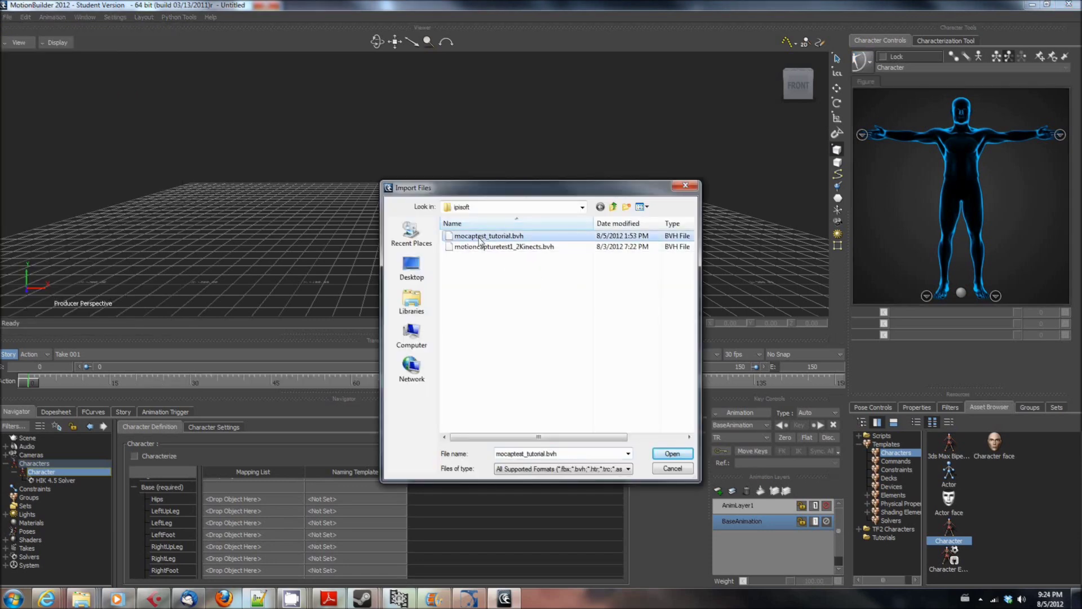
{"action": "left_click", "coordinate": [672, 454]}
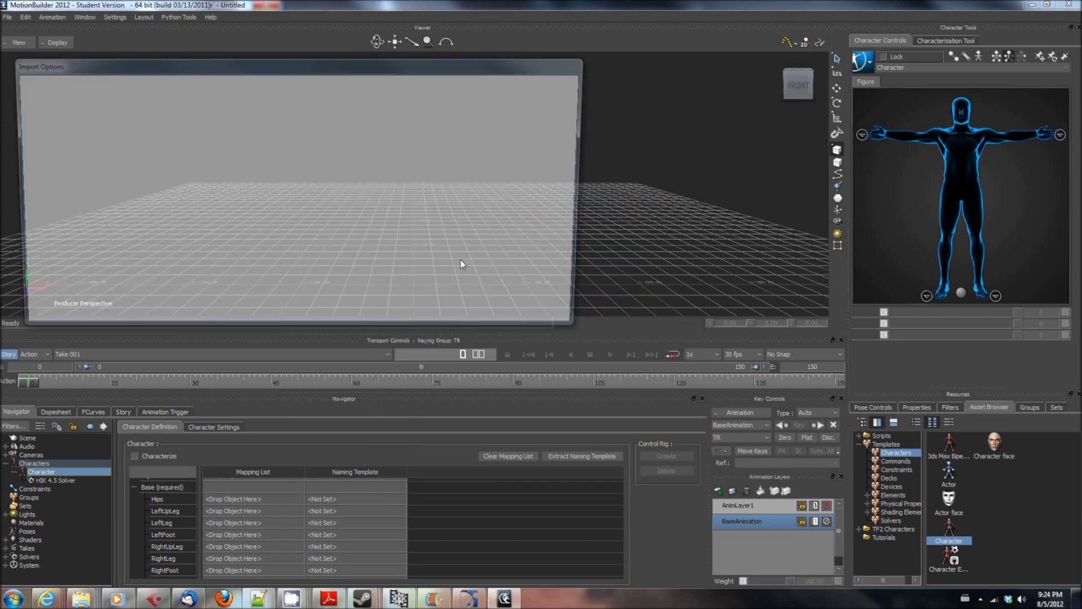
{"action": "left_click", "coordinate": [527, 317]}
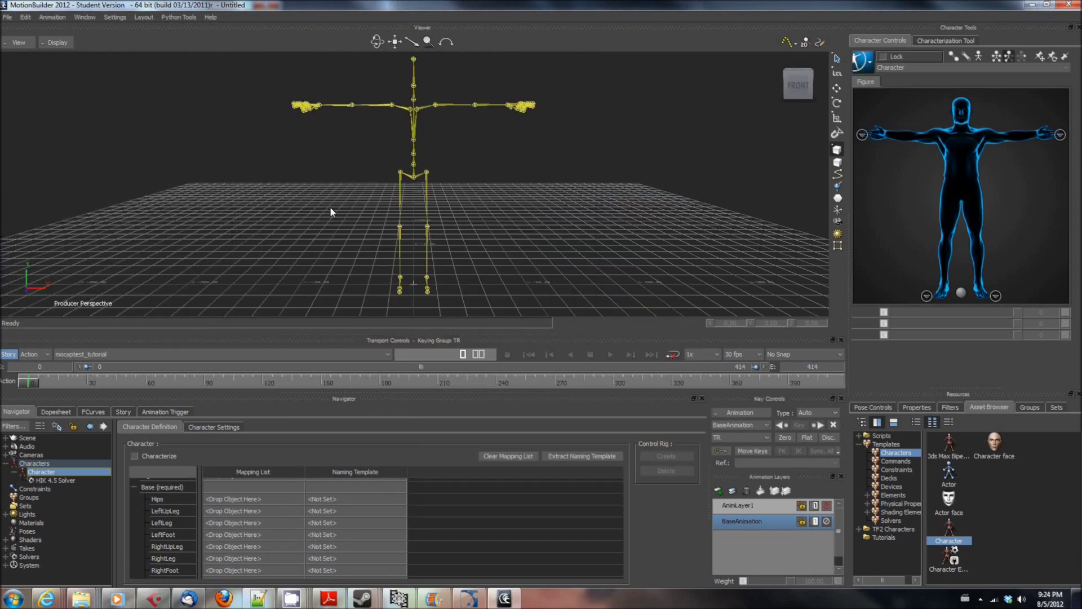
Map the skeleton's Hips, LeftUpLeg and LeftLeg bones onto their Character Definition slots.
{"action": "left_click", "coordinate": [467, 103]}
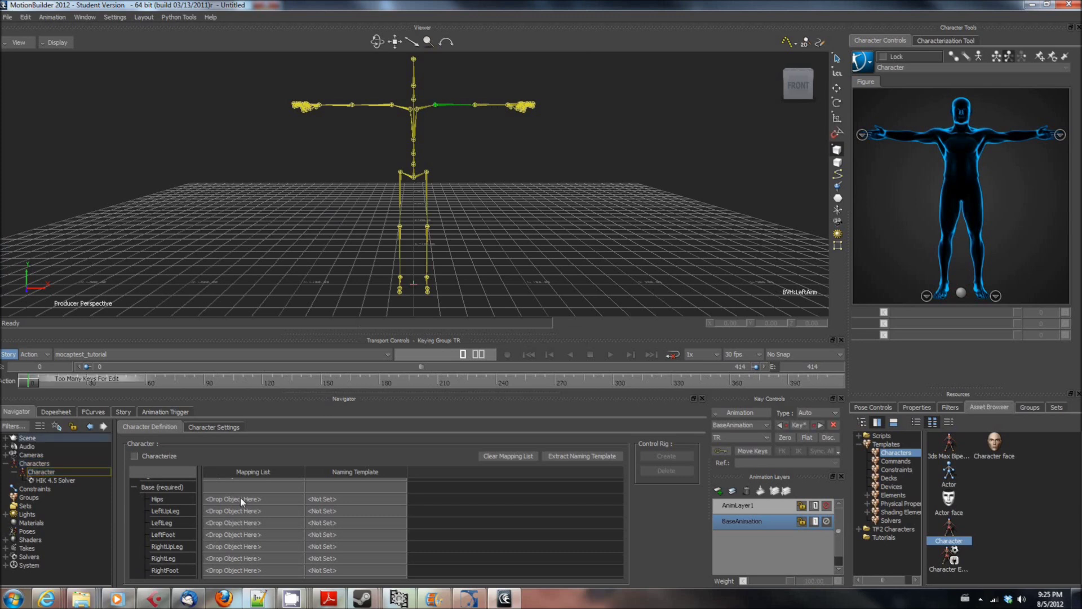
{"action": "left_click", "coordinate": [419, 173]}
{"action": "left_click", "coordinate": [428, 188]}
{"action": "left_click_drag", "start_coordinate": [427, 181], "coordinate": [226, 511], "text": "alt"}
{"action": "left_click_drag", "start_coordinate": [252, 526], "coordinate": [253, 526], "text": "alt"}
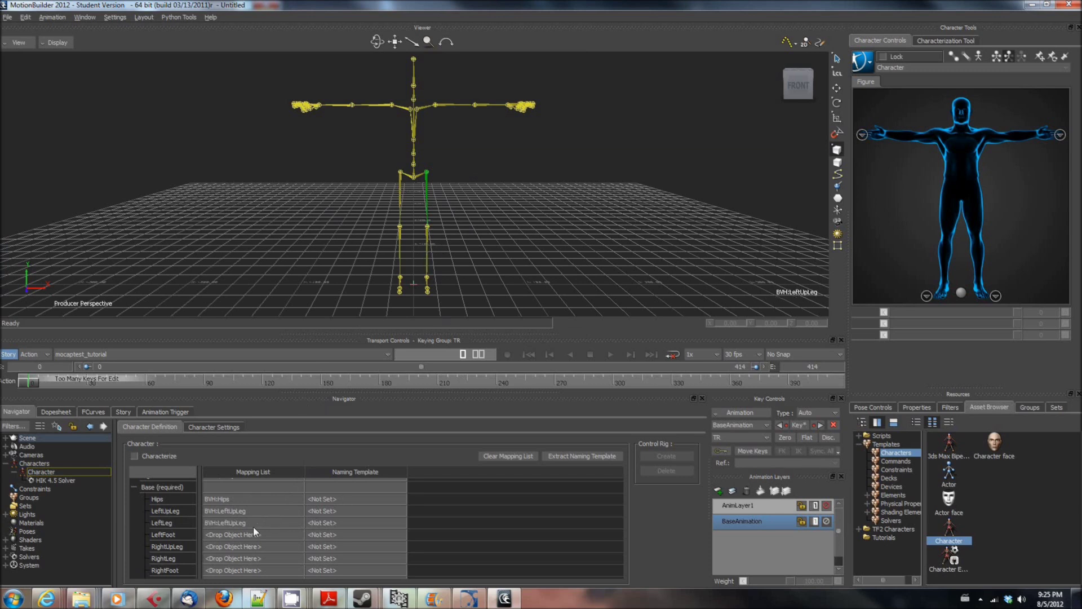
{"action": "left_click", "coordinate": [430, 246]}
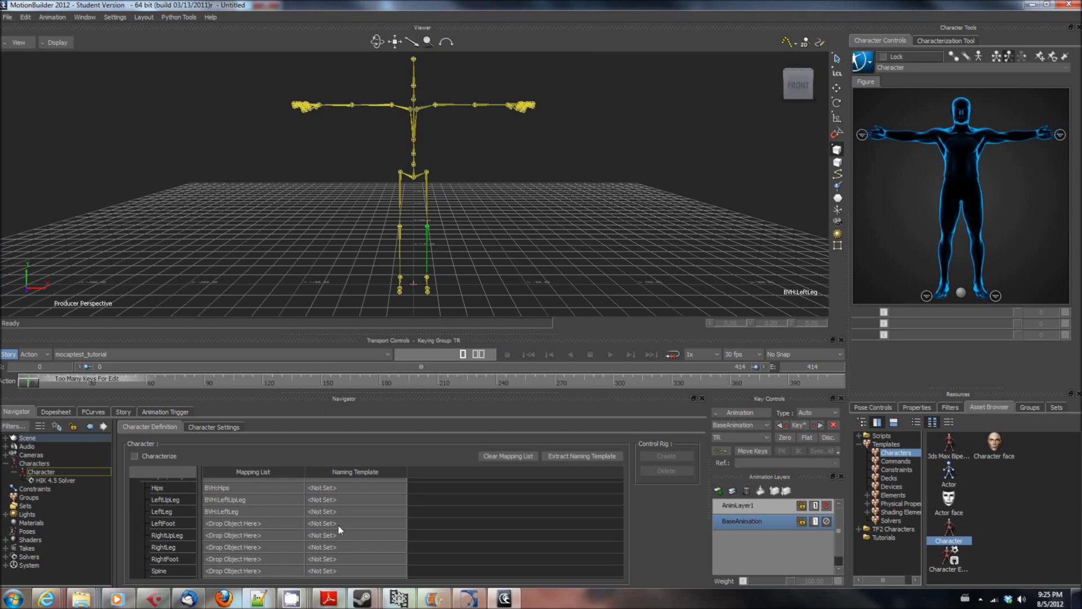
Expand the Auxiliary and Spine slot groups to review the remaining unmapped slots.
{"action": "scroll", "coordinate": [339, 525], "scroll_direction": "down", "scroll_amount": 3}
{"action": "scroll", "coordinate": [275, 511], "scroll_direction": "down", "scroll_amount": 3}
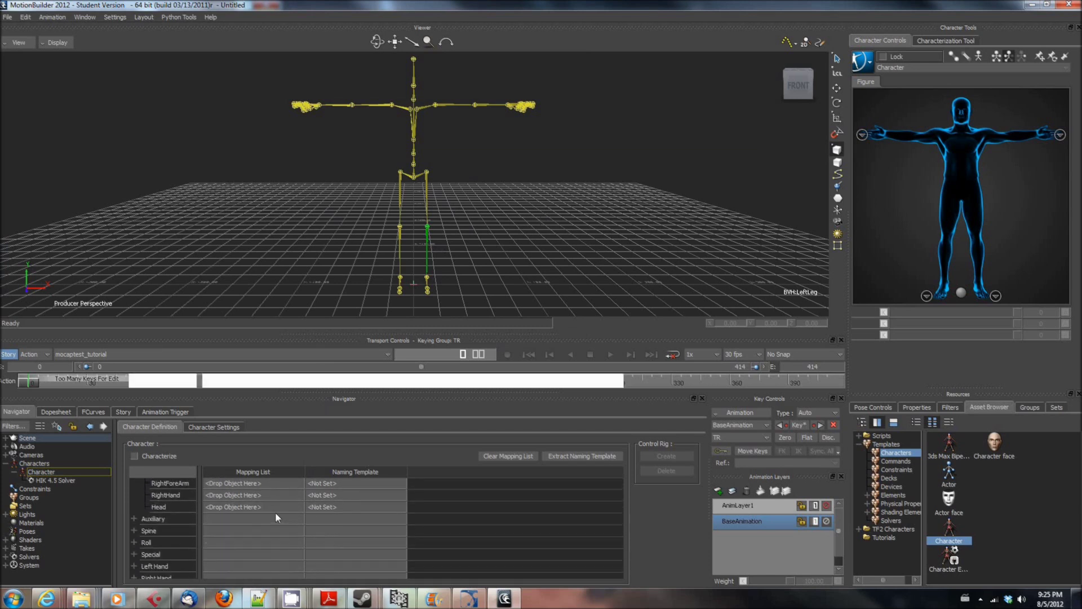
{"action": "left_click", "coordinate": [133, 519]}
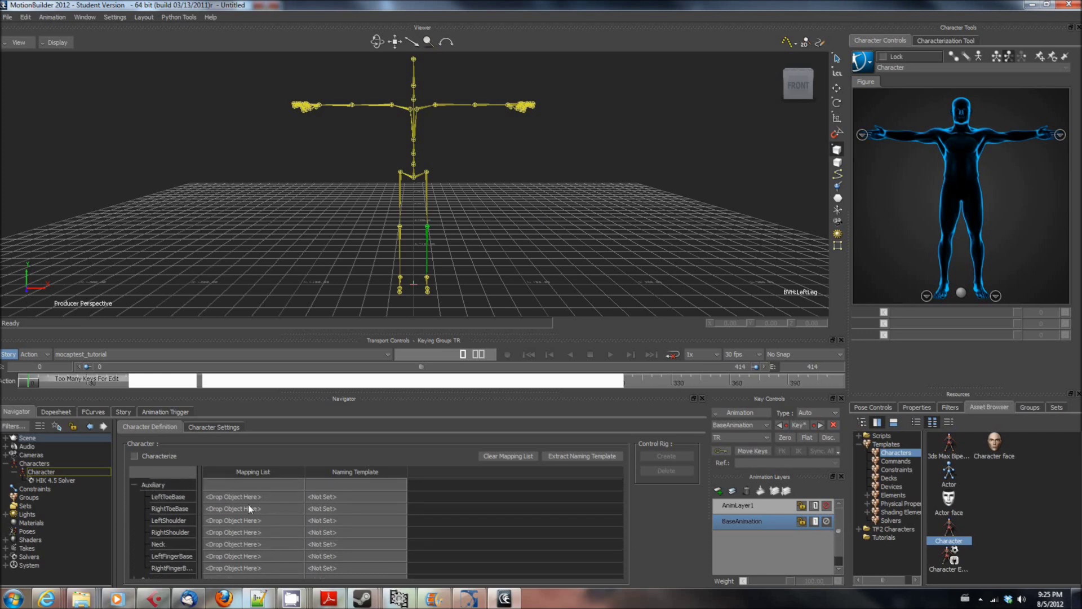
{"action": "scroll", "coordinate": [251, 505], "scroll_direction": "down", "scroll_amount": 1}
{"action": "scroll", "coordinate": [233, 527], "scroll_direction": "down", "scroll_amount": 2}
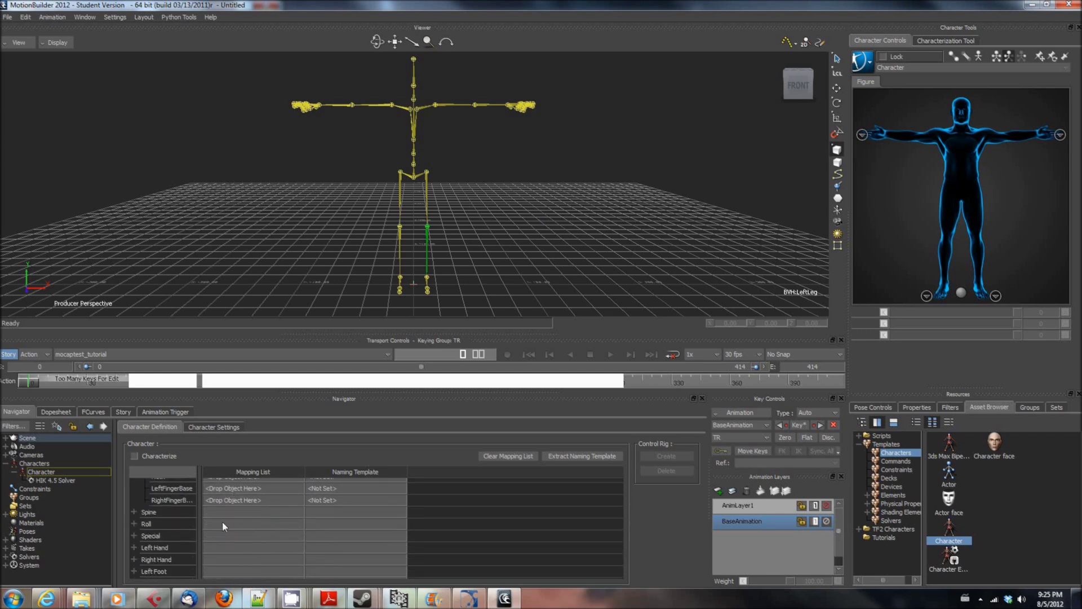
{"action": "left_click", "coordinate": [133, 512]}
{"action": "scroll", "coordinate": [309, 515], "scroll_direction": "down", "scroll_amount": 1}
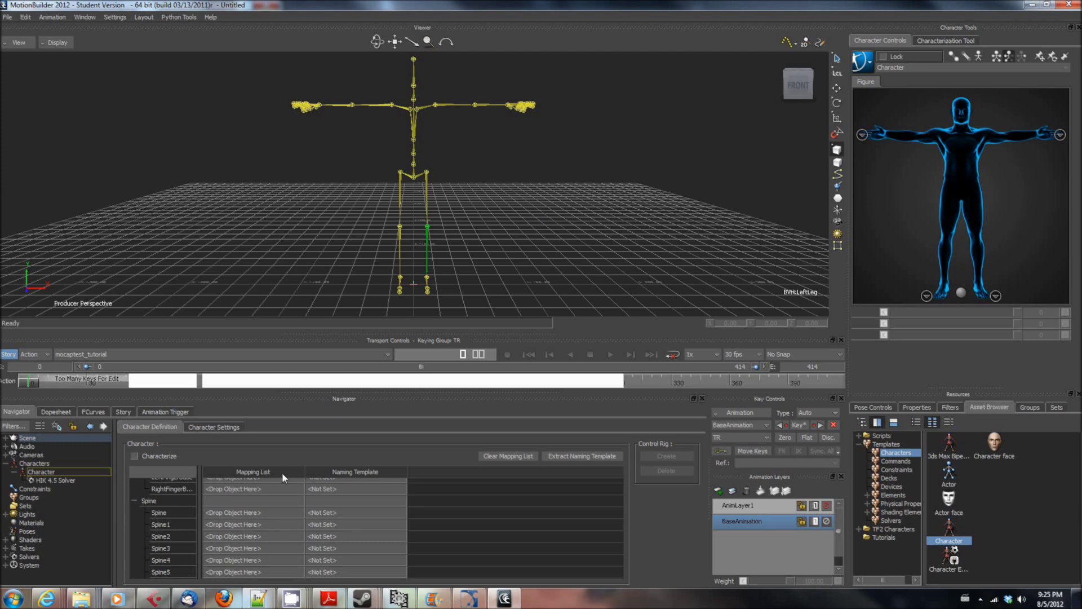
{"action": "left_click", "coordinate": [134, 500]}
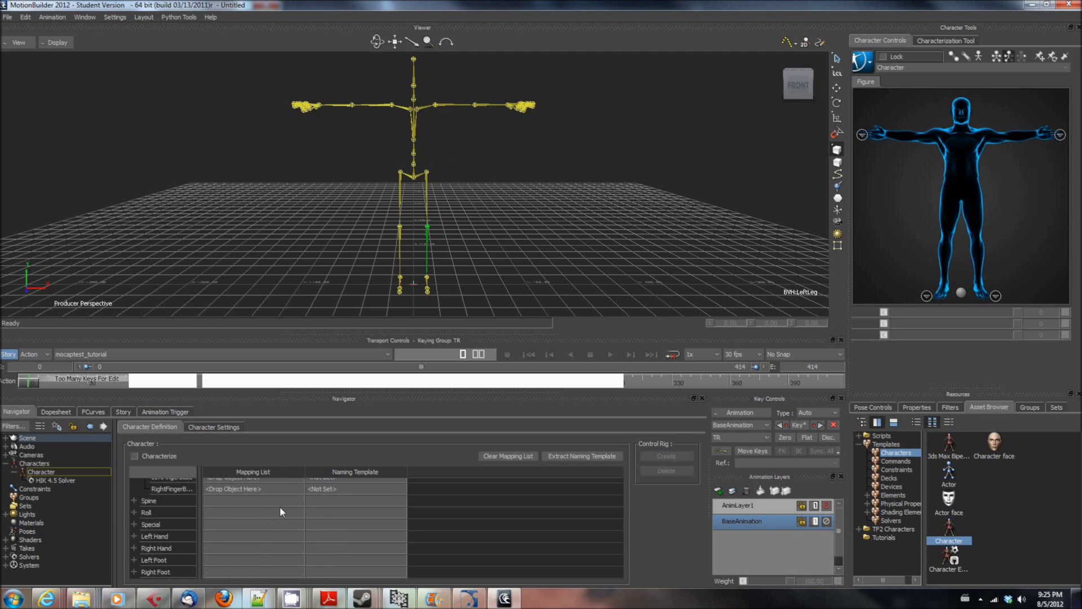
{"action": "scroll", "coordinate": [281, 506], "scroll_direction": "up", "scroll_amount": 3}
{"action": "scroll", "coordinate": [301, 506], "scroll_direction": "up", "scroll_amount": 2}
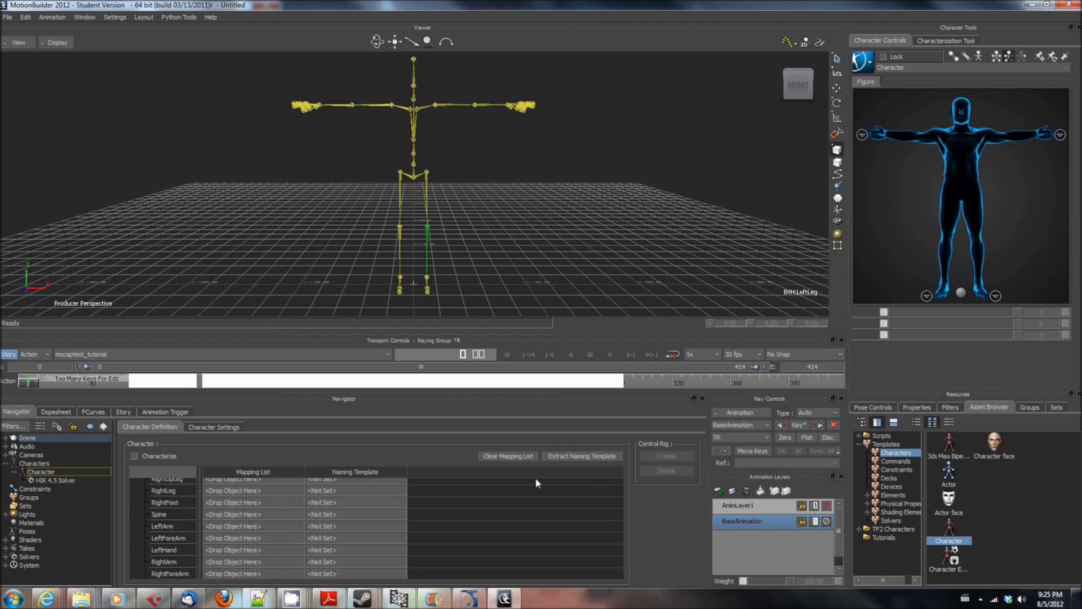
Extract a naming template from the current mapping and confirm the update.
{"action": "left_click", "coordinate": [569, 457]}
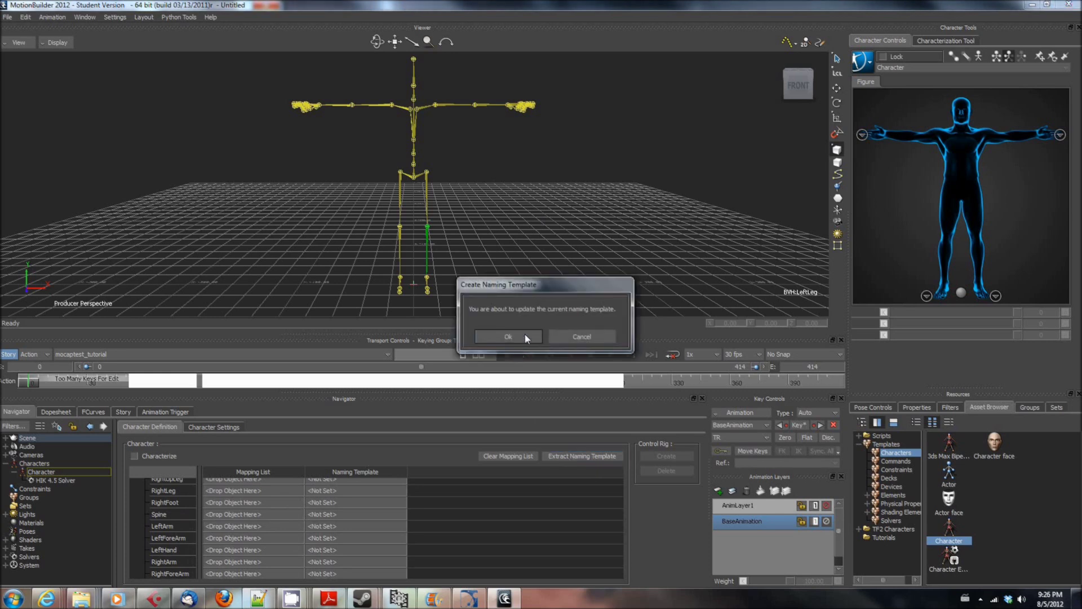
{"action": "left_click", "coordinate": [508, 337]}
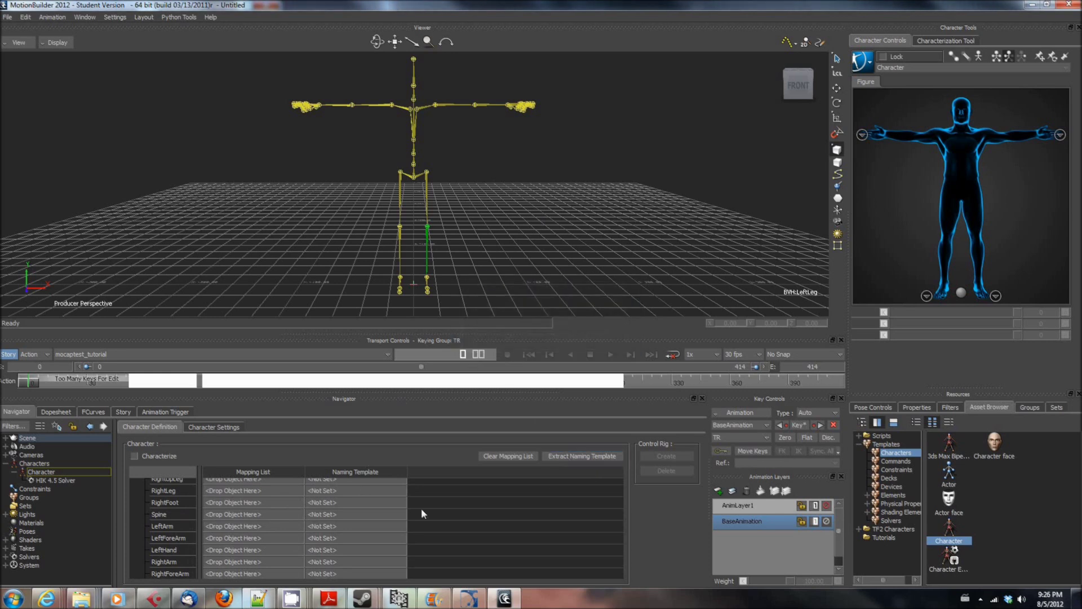
{"action": "scroll", "coordinate": [404, 528], "scroll_direction": "up", "scroll_amount": 1}
{"action": "scroll", "coordinate": [400, 531], "scroll_direction": "up", "scroll_amount": 8}
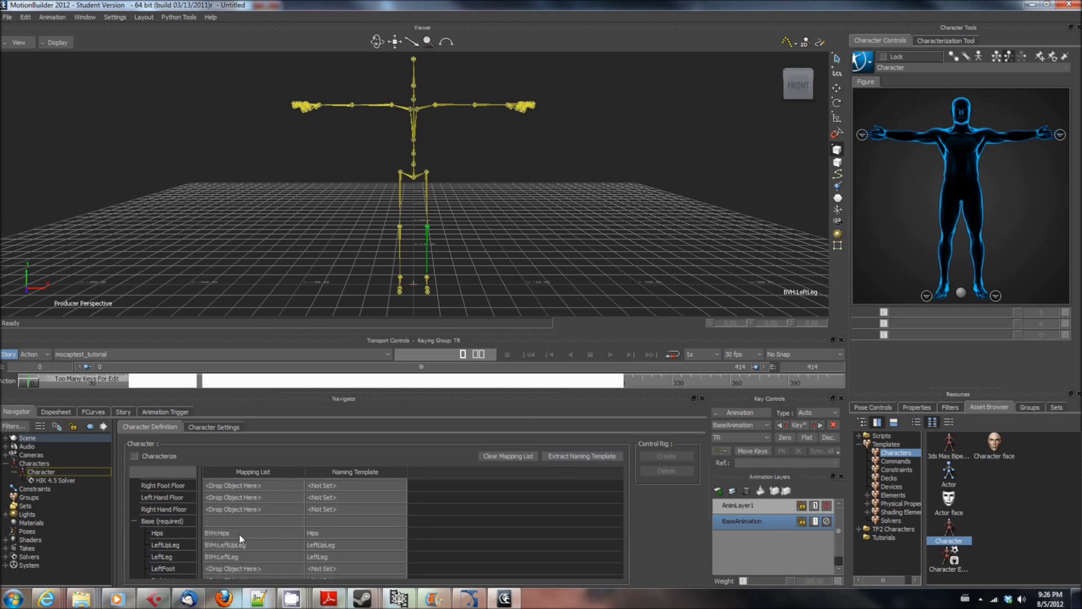
Check the LeftUpLeg and LeftLeg naming template entries, then select the Character in the scene tree.
{"action": "left_click", "coordinate": [335, 544]}
{"action": "left_click", "coordinate": [336, 555]}
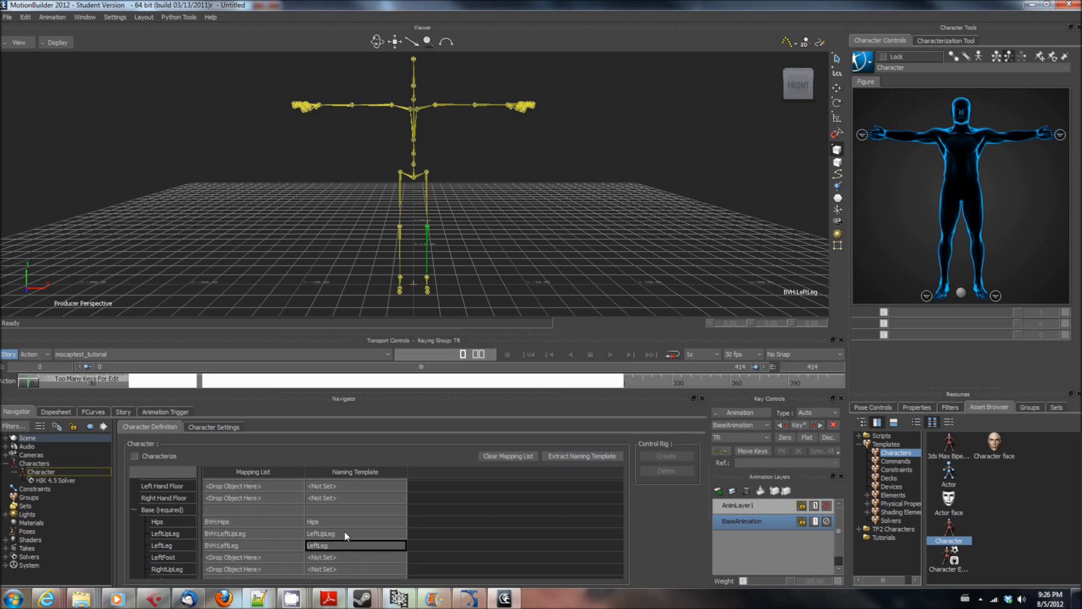
{"action": "scroll", "coordinate": [364, 526], "scroll_direction": "up", "scroll_amount": 2}
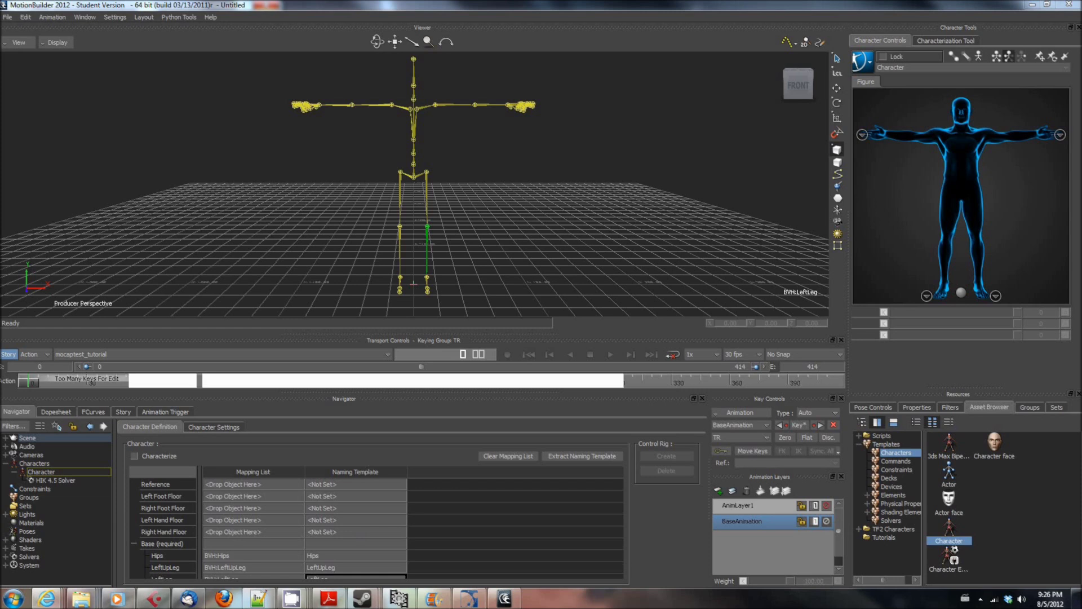
{"action": "left_click", "coordinate": [38, 474]}
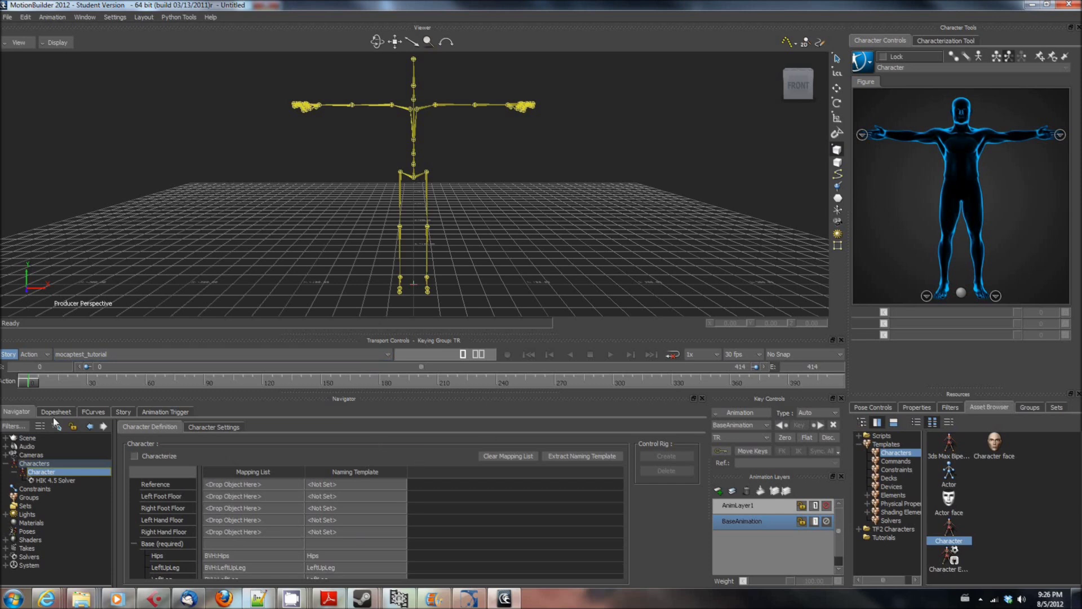
{"action": "left_click", "coordinate": [8, 17]}
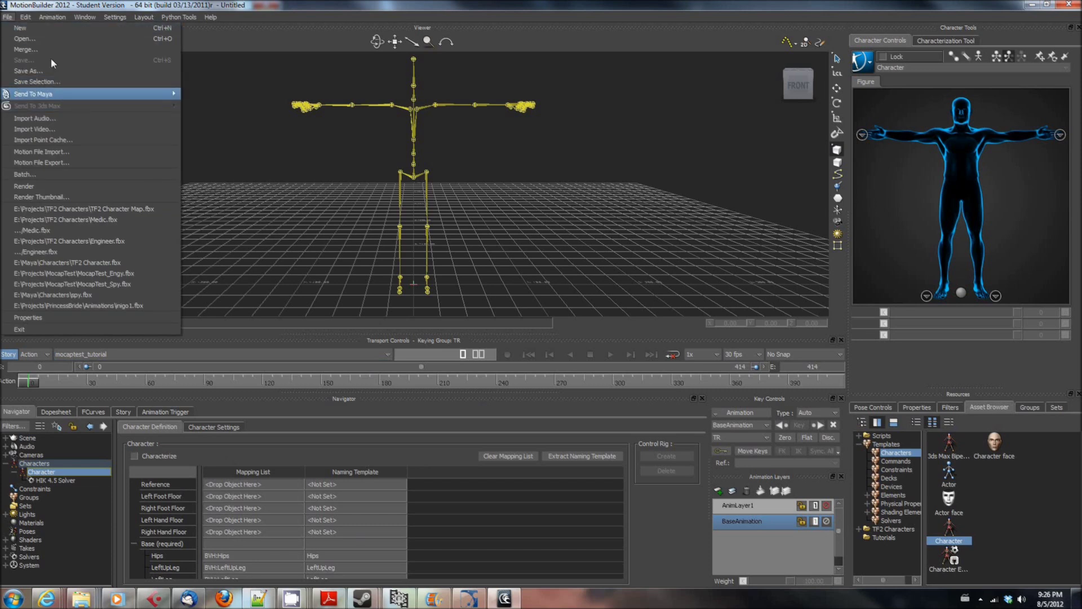
Cancel a Save Selection attempt, then pick TF2 Character Map.fbx to open instead.
{"action": "left_click", "coordinate": [53, 85]}
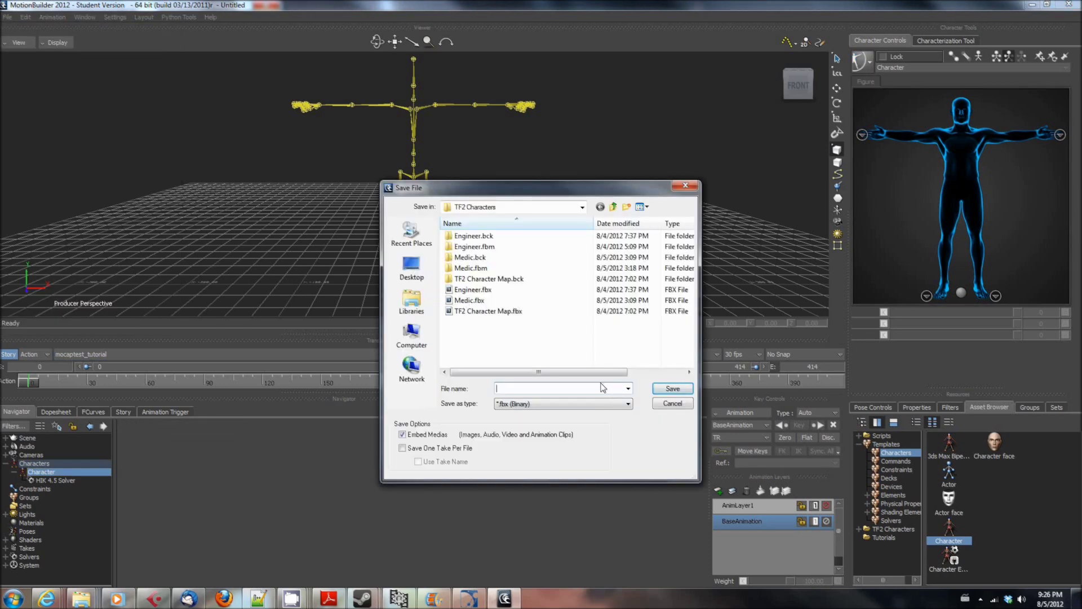
{"action": "left_click", "coordinate": [673, 403]}
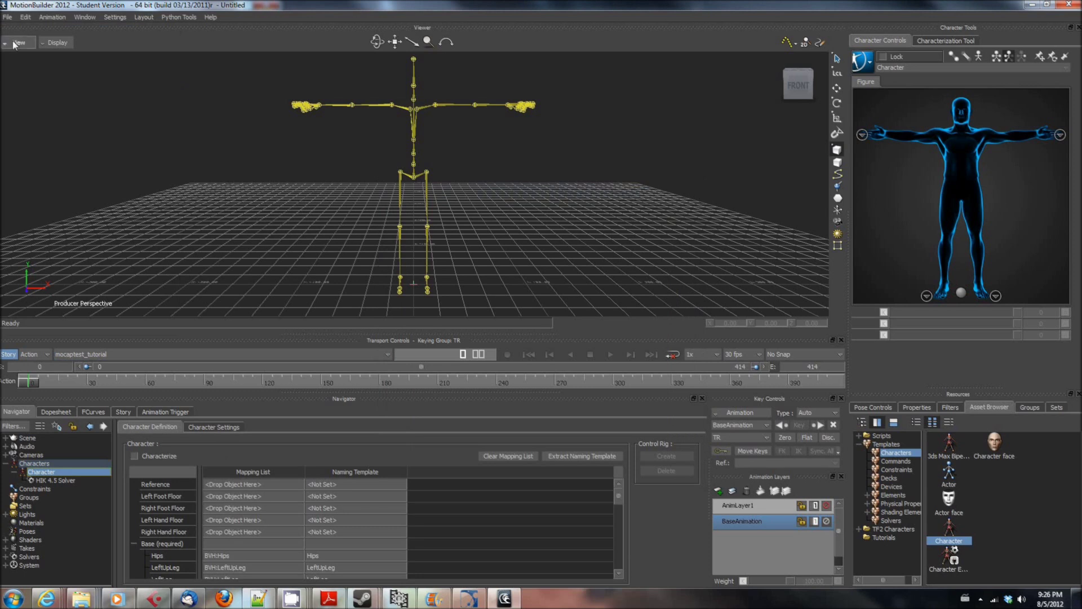
{"action": "left_click", "coordinate": [8, 16]}
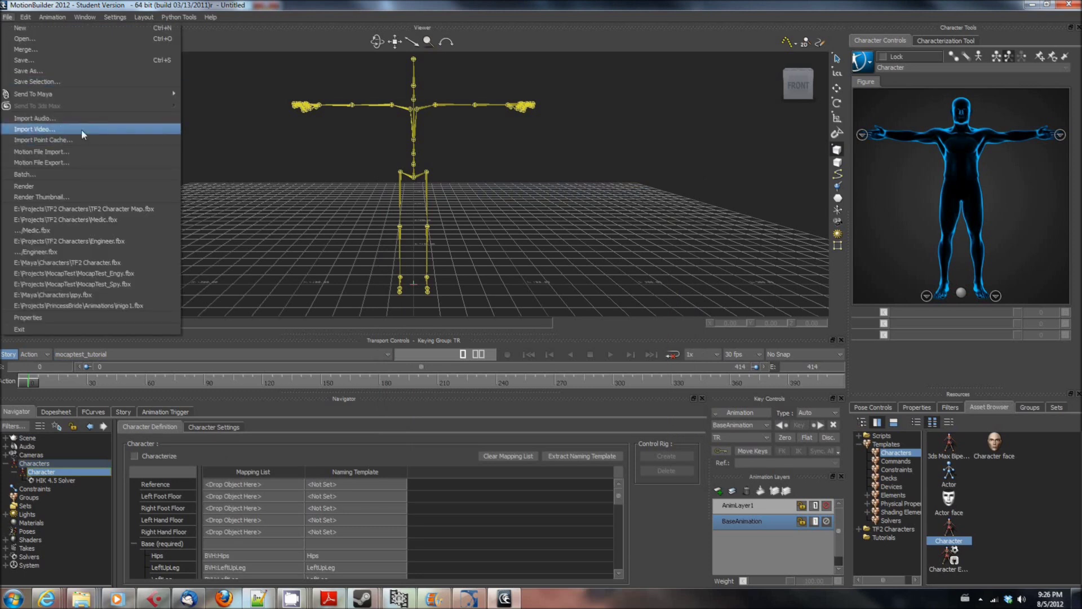
{"action": "left_click", "coordinate": [44, 40]}
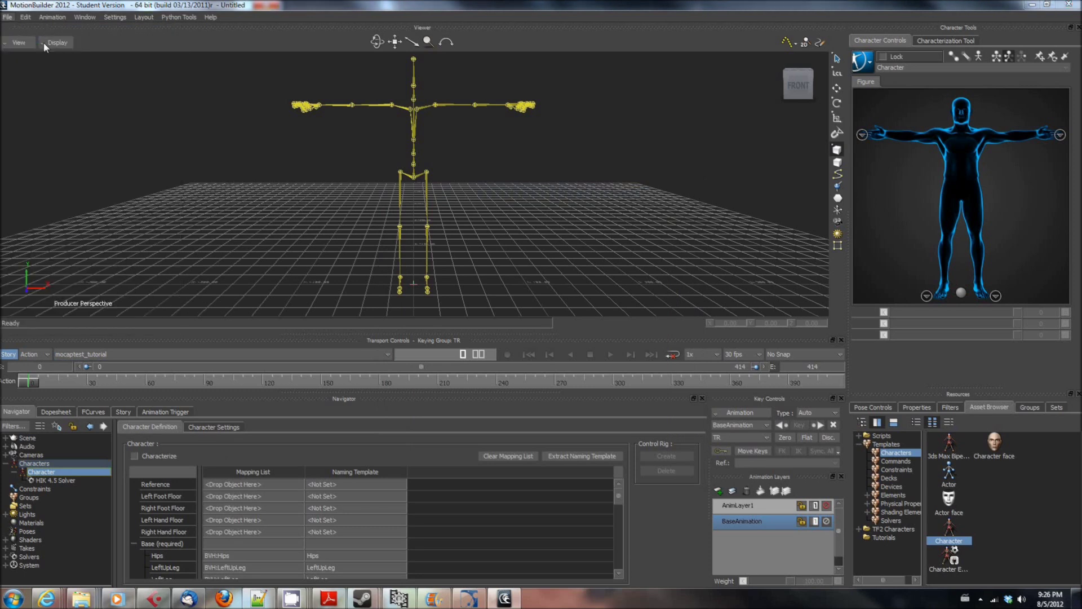
{"action": "left_click", "coordinate": [500, 315]}
Open TF2 Character Map.fbx with default options, answering the save prompt and dismissing the rig limits warning.
{"action": "double_click", "coordinate": [498, 313]}
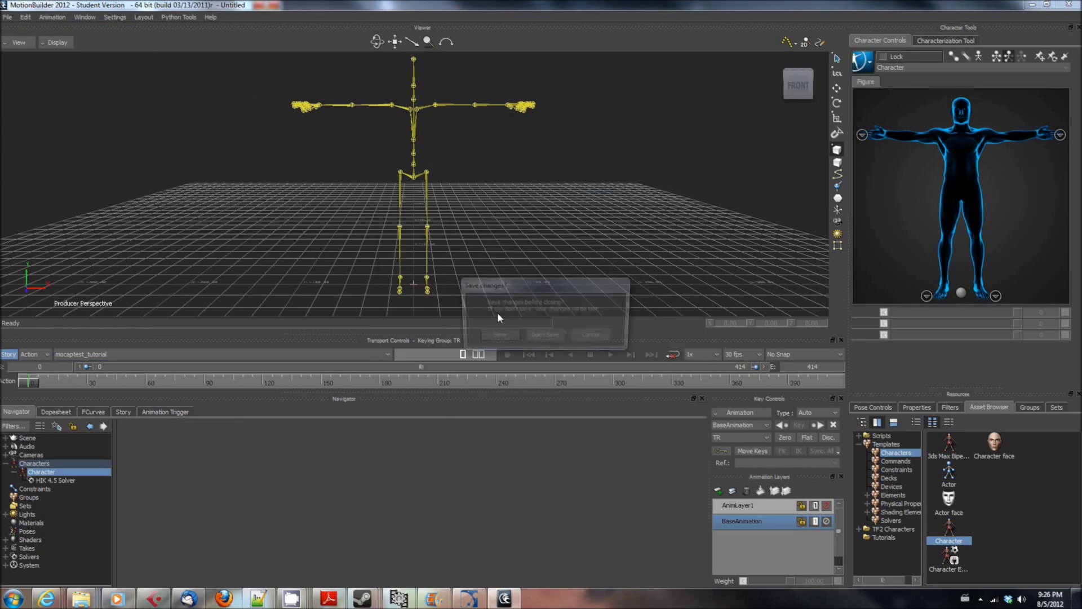
{"action": "left_click", "coordinate": [547, 334]}
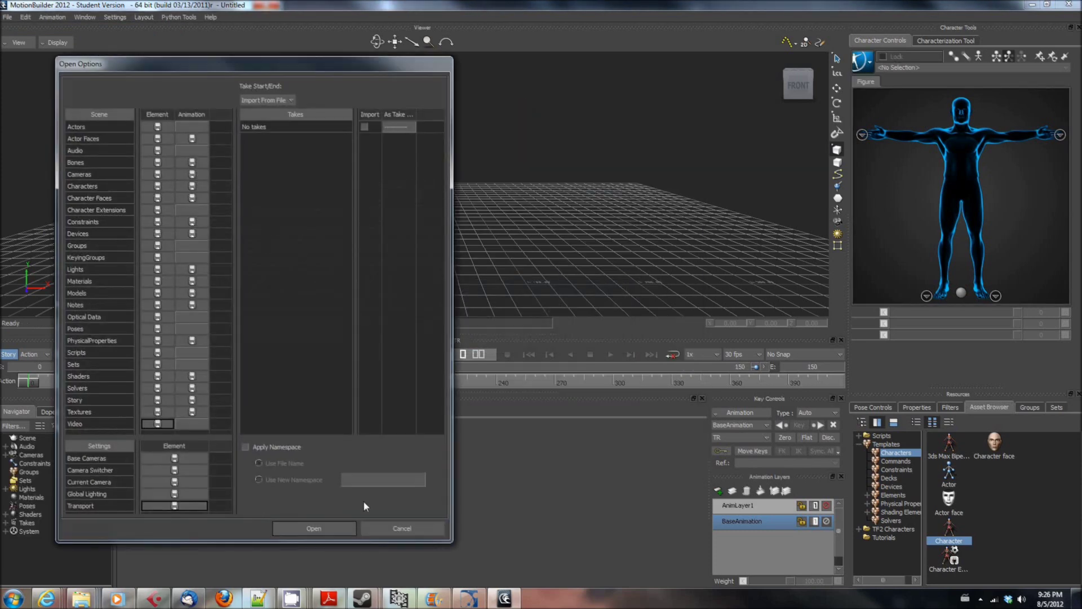
{"action": "left_click", "coordinate": [333, 528]}
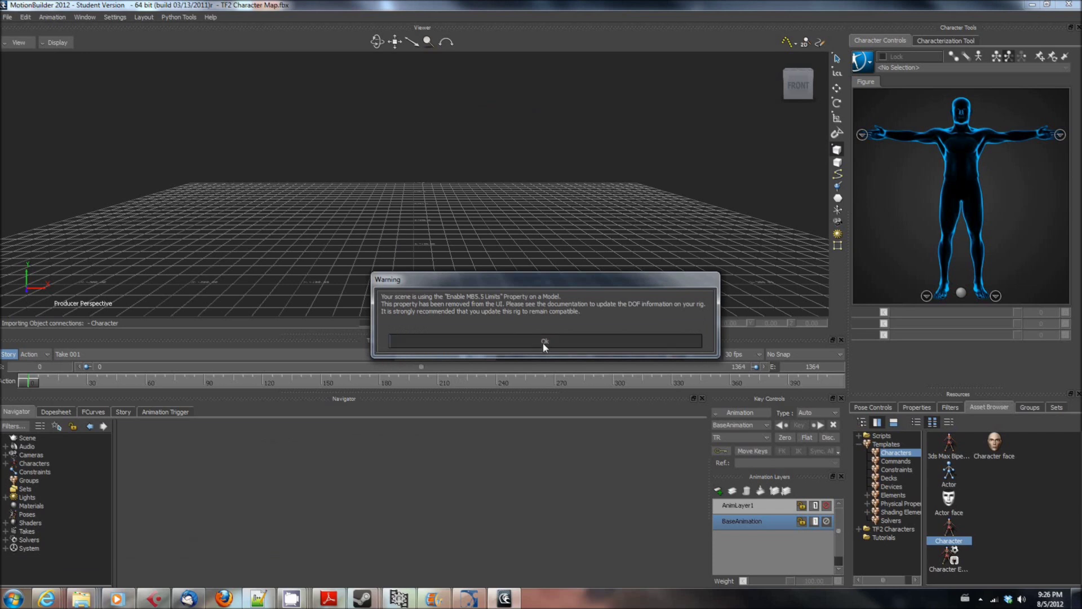
{"action": "left_click", "coordinate": [544, 343]}
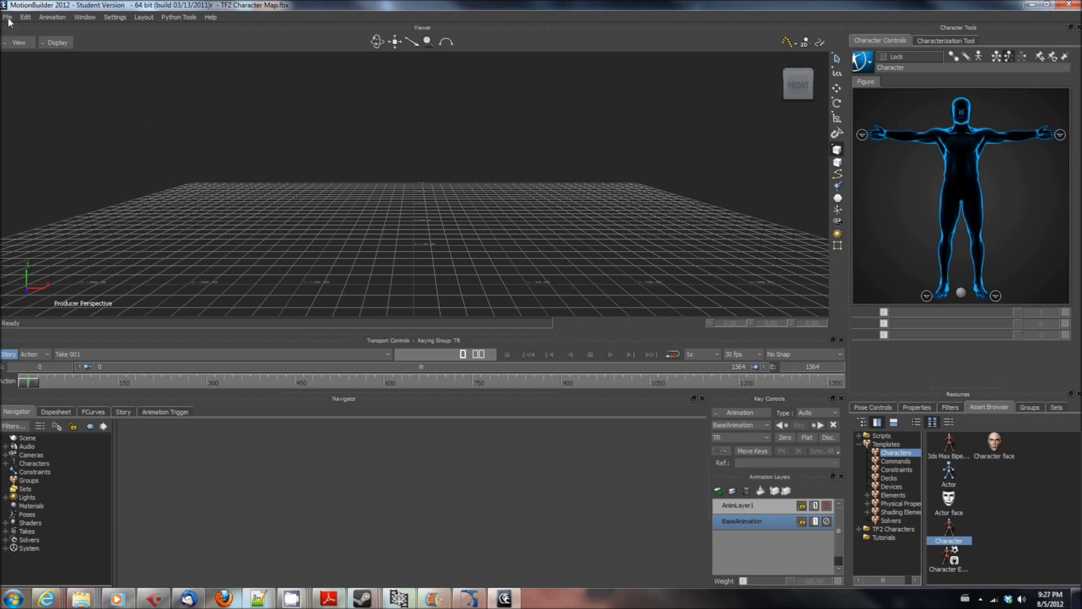
Select the TF2 map's Character and scroll its naming template entries (Hips, LeftUpLeg, Spine, Head).
{"action": "left_click", "coordinate": [5, 463]}
{"action": "left_click", "coordinate": [42, 472]}
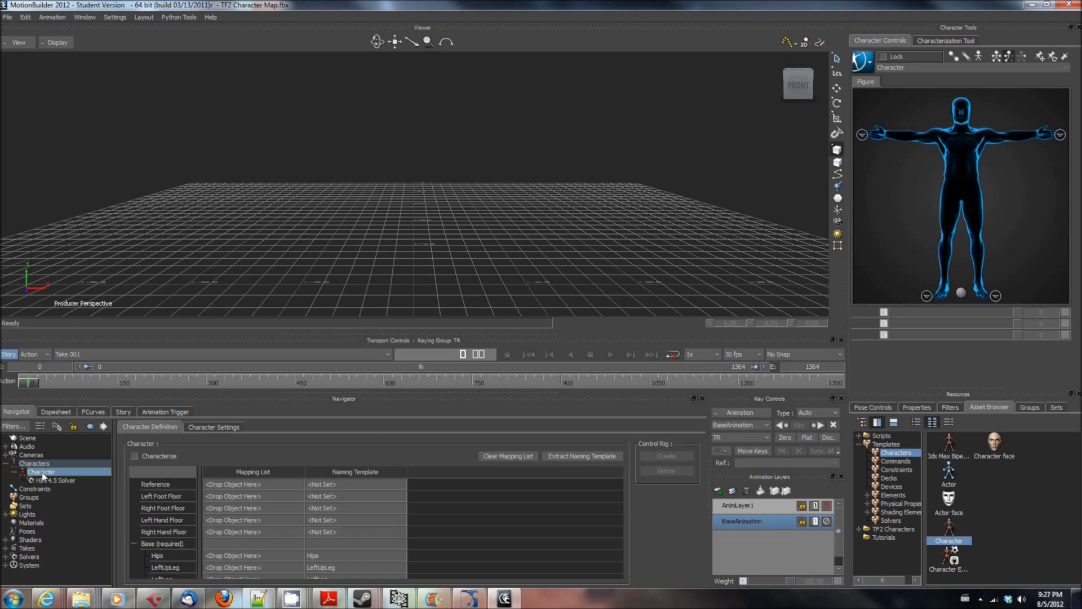
{"action": "scroll", "coordinate": [350, 506], "scroll_direction": "down", "scroll_amount": 5}
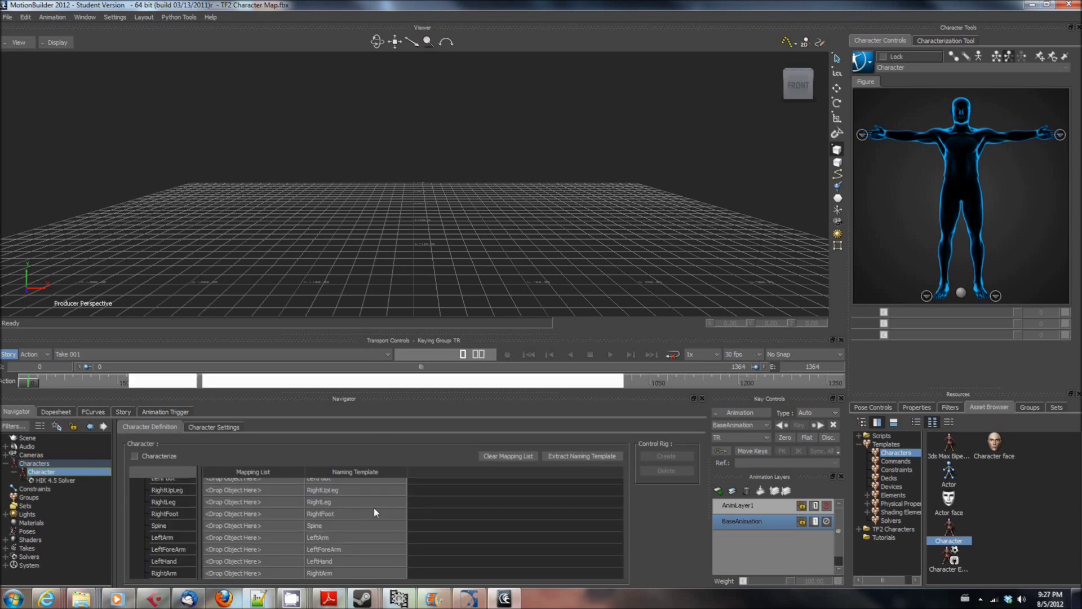
{"action": "scroll", "coordinate": [388, 517], "scroll_direction": "down", "scroll_amount": 2}
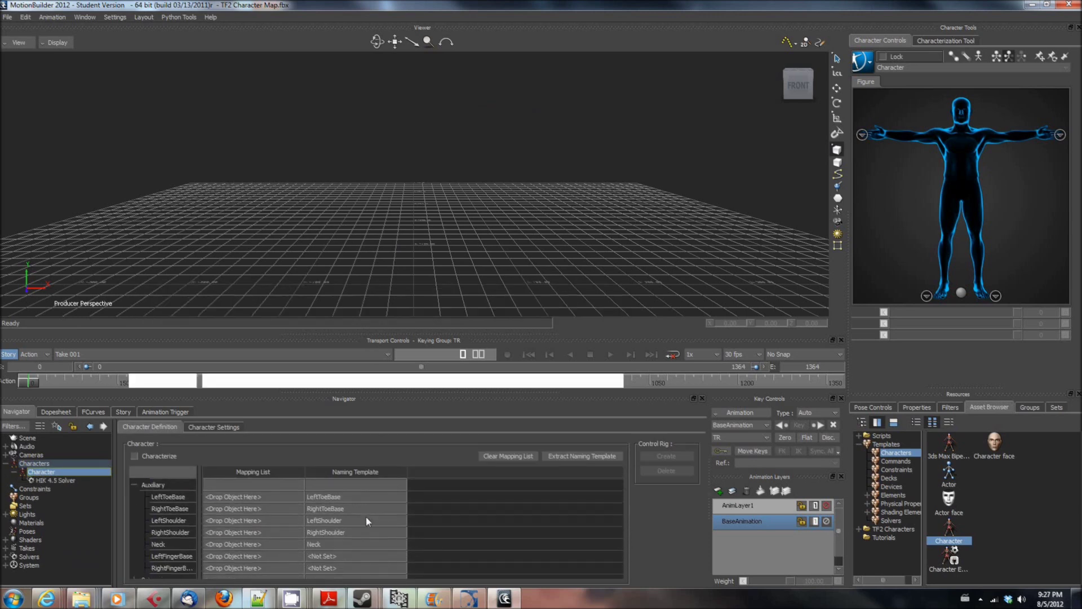
{"action": "scroll", "coordinate": [346, 501], "scroll_direction": "down", "scroll_amount": 2}
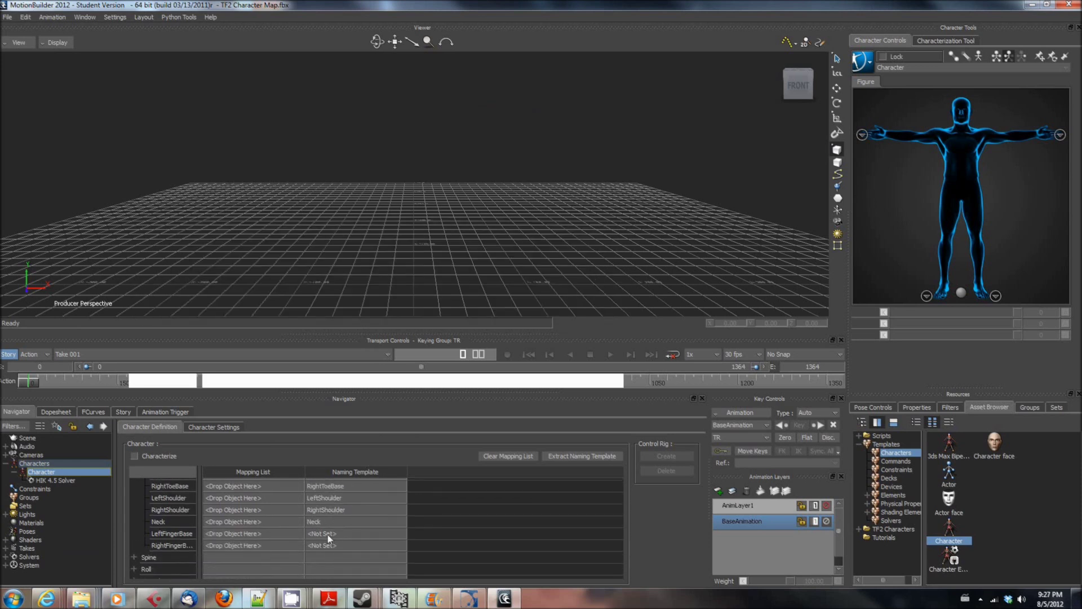
{"action": "scroll", "coordinate": [371, 530], "scroll_direction": "up", "scroll_amount": 6}
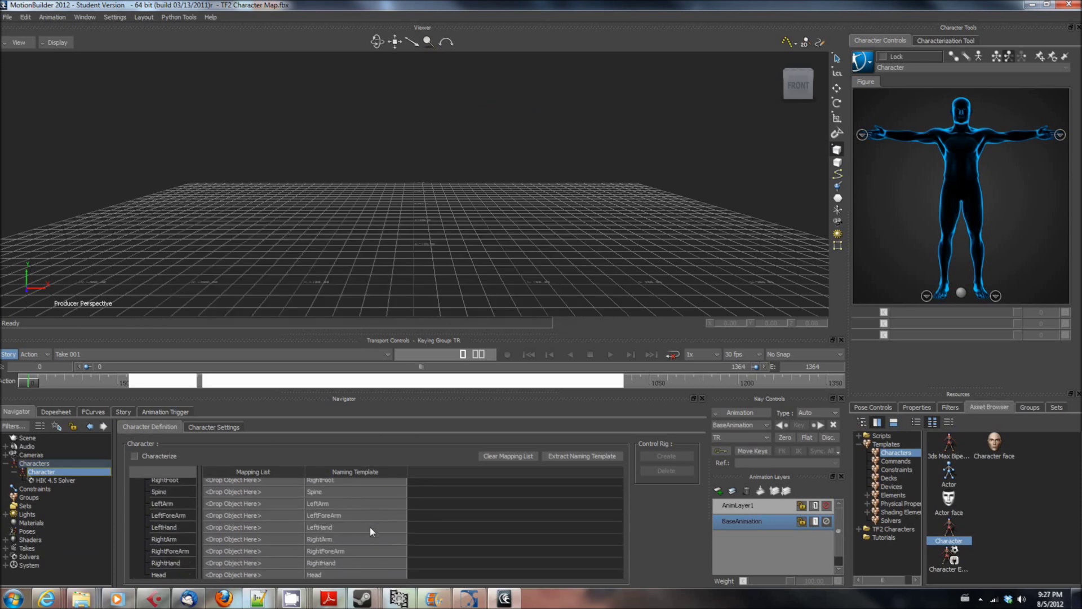
{"action": "scroll", "coordinate": [369, 527], "scroll_direction": "up", "scroll_amount": 3}
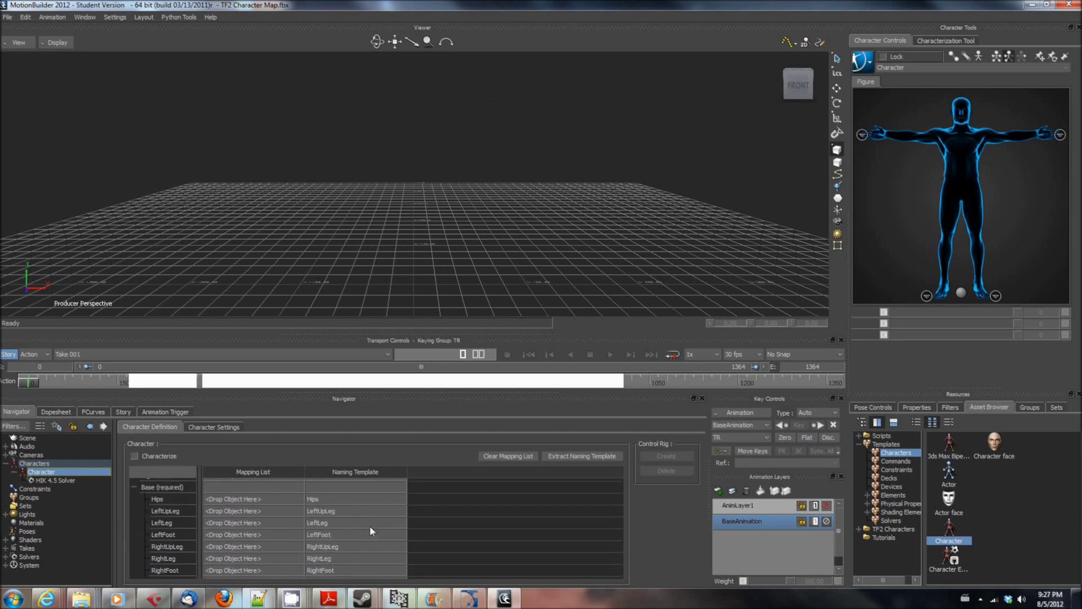
{"action": "scroll", "coordinate": [369, 527], "scroll_direction": "up", "scroll_amount": 1}
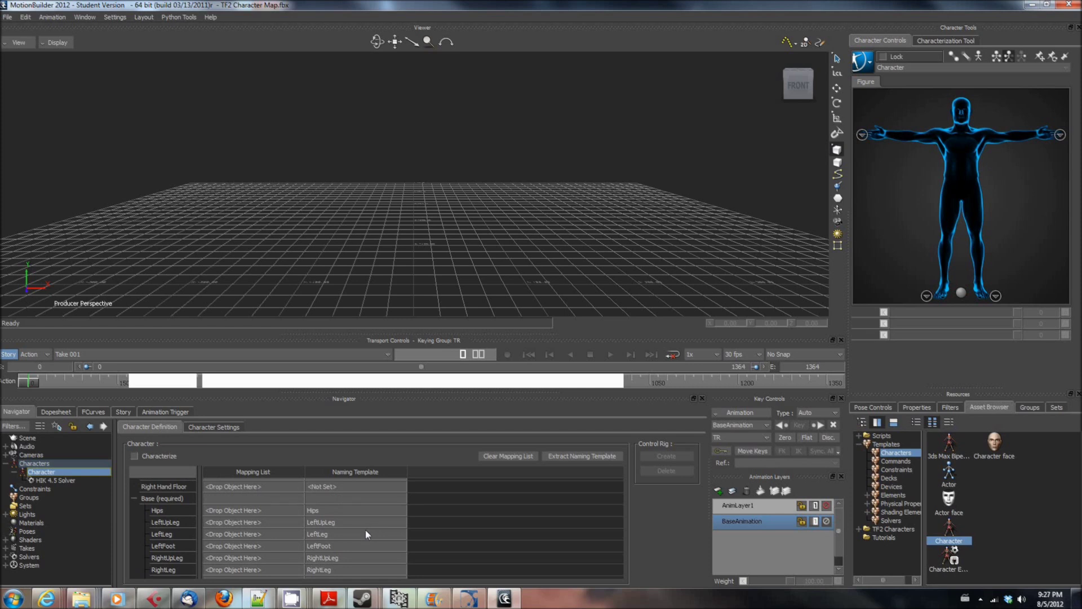
{"action": "scroll", "coordinate": [365, 529], "scroll_direction": "down", "scroll_amount": 6}
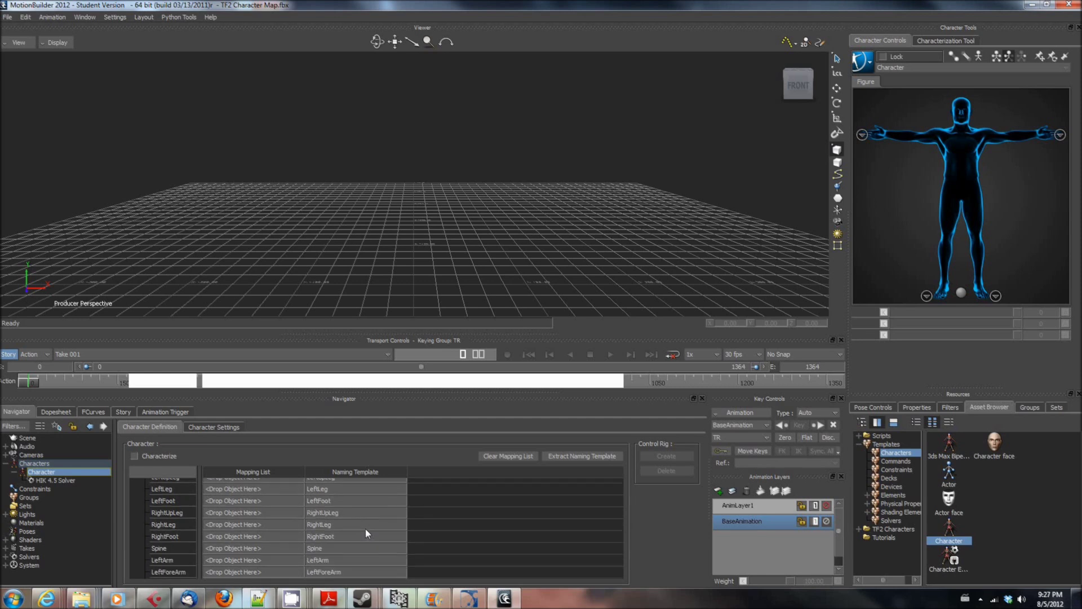
{"action": "scroll", "coordinate": [366, 533], "scroll_direction": "down", "scroll_amount": 1}
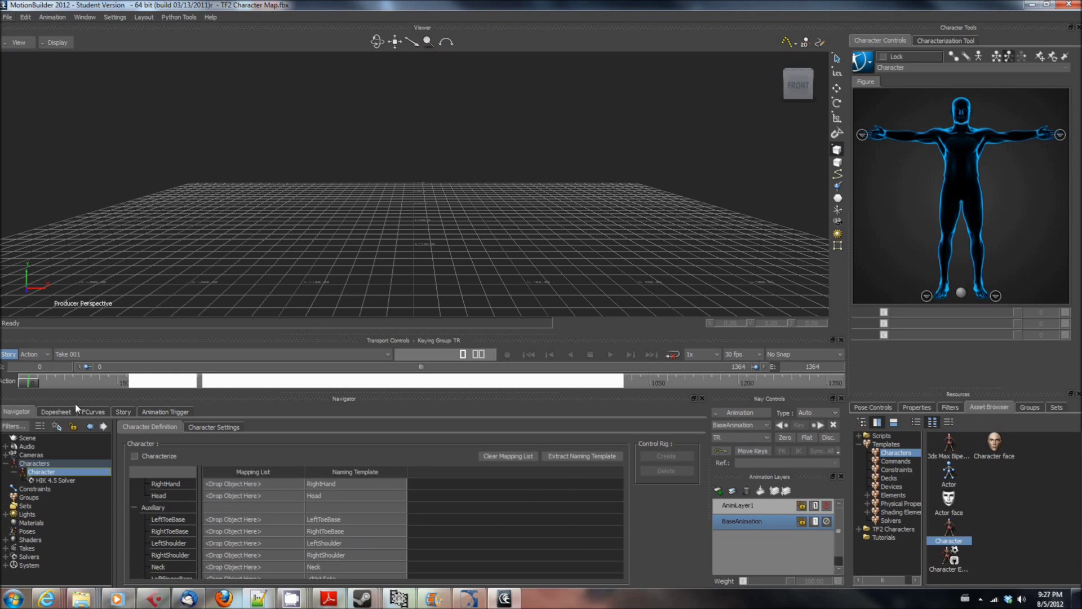
{"action": "left_click", "coordinate": [7, 16]}
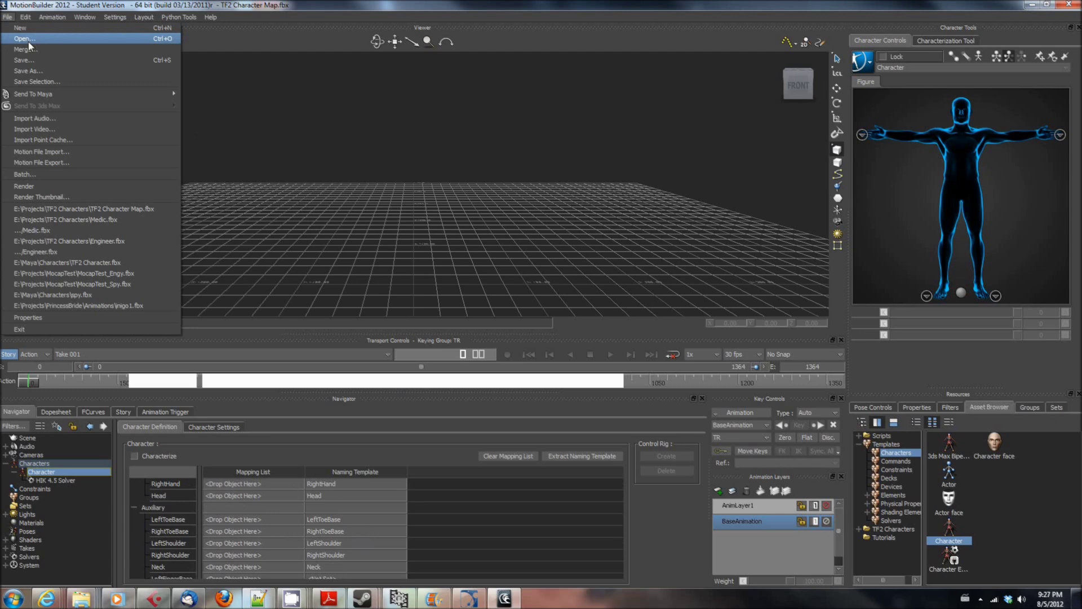
{"action": "left_click", "coordinate": [236, 4]}
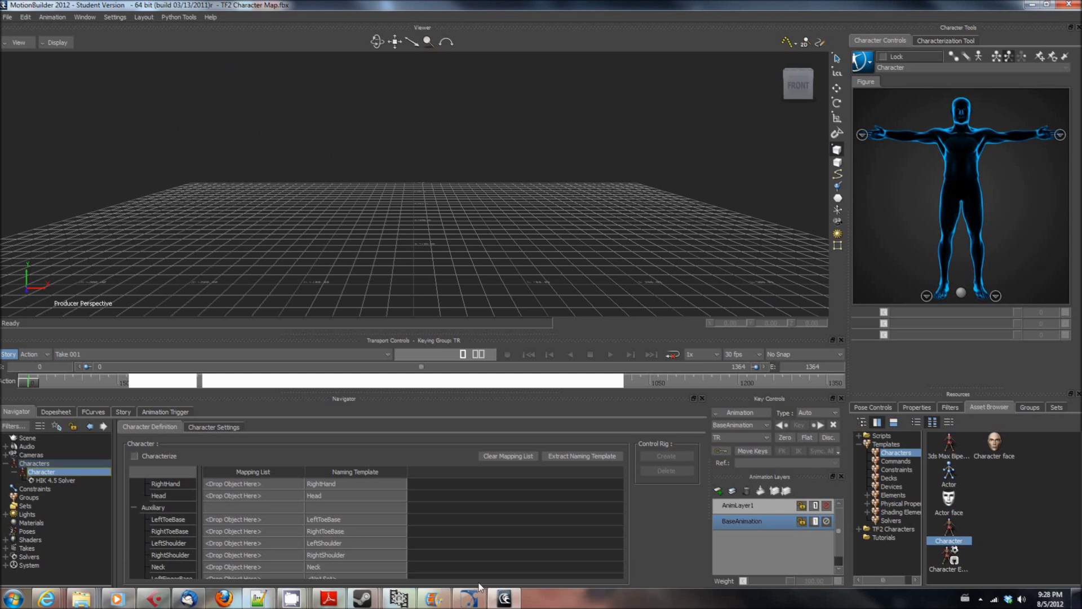
{"action": "mouse_move", "coordinate": [292, 598]}
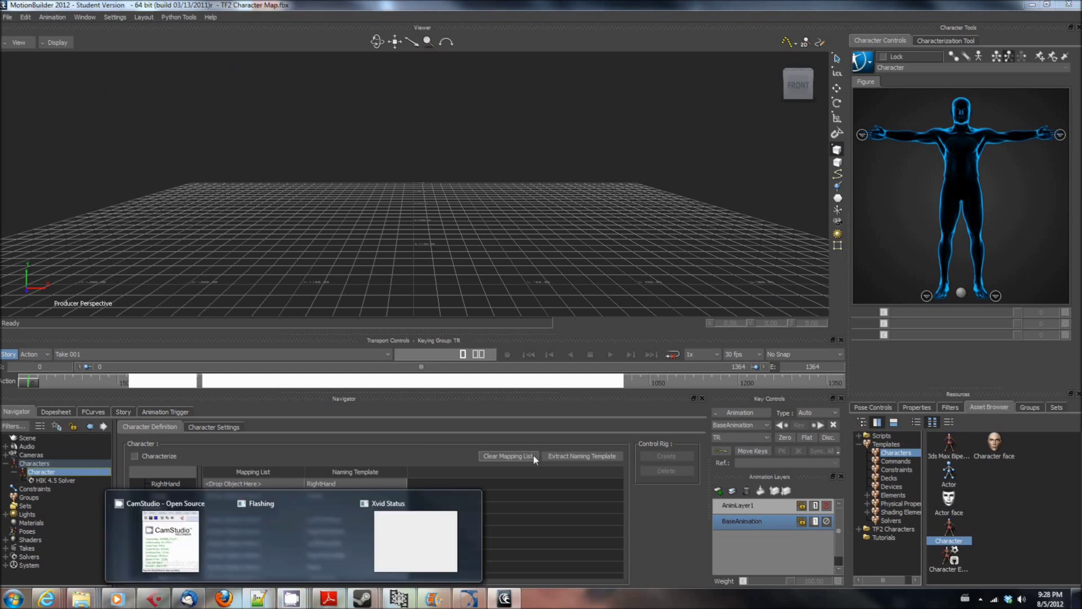
{"action": "left_click", "coordinate": [218, 531]}
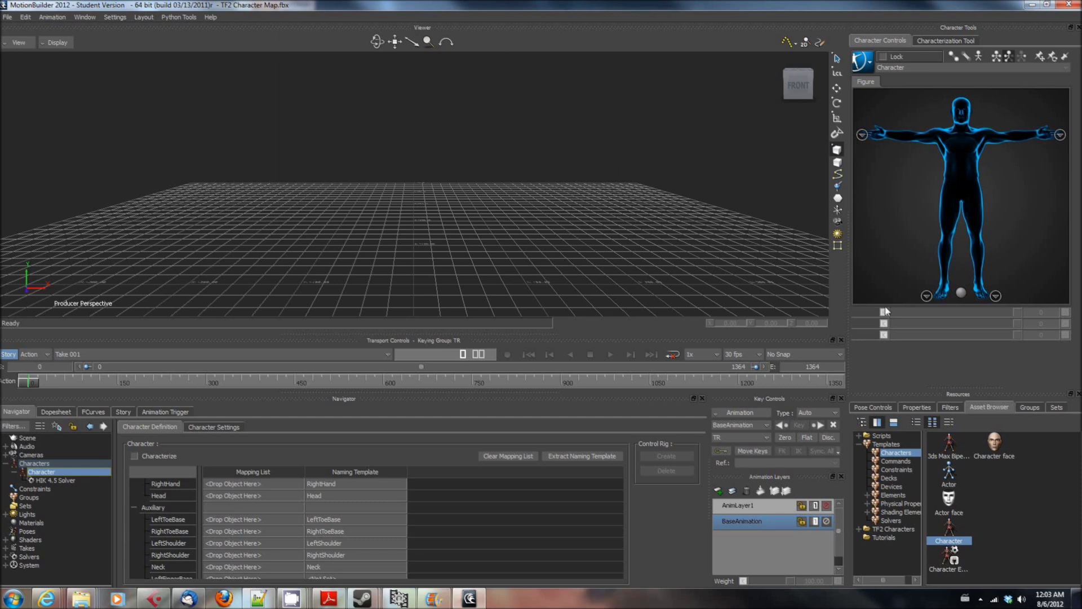
{"action": "right_click", "coordinate": [887, 444]}
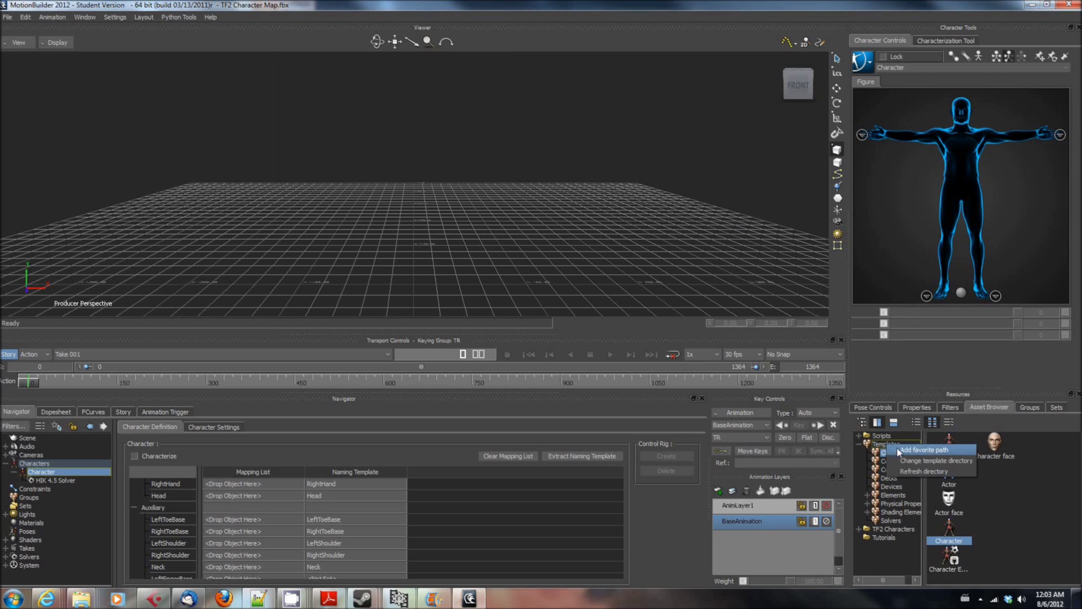
Try adding a favourite path to Templates, cancel the folder chooser, then view the TF2 Characters folder.
{"action": "left_click", "coordinate": [898, 448]}
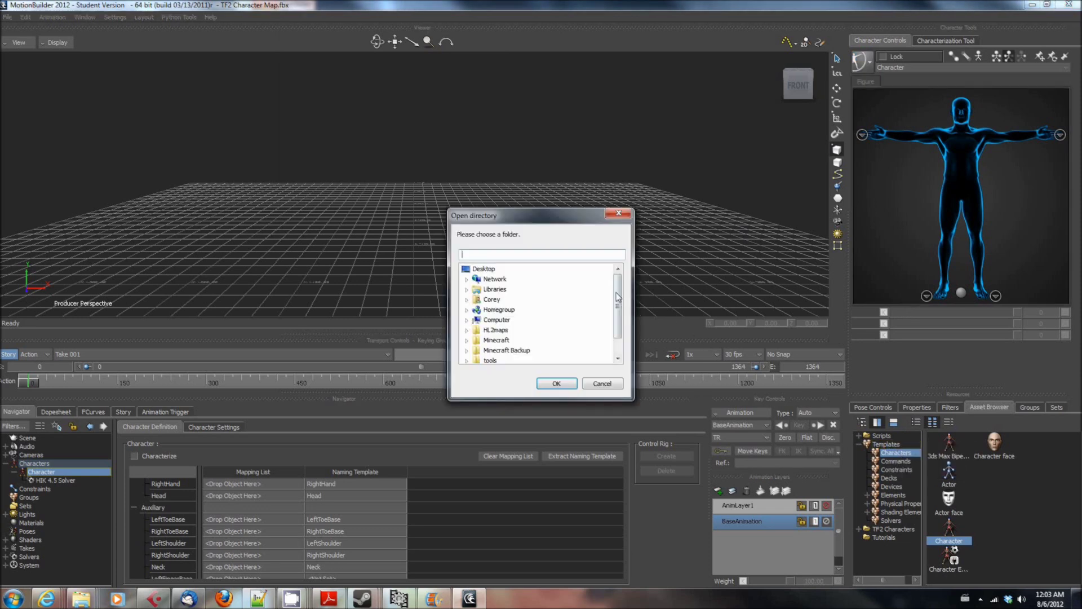
{"action": "left_click_drag", "start_coordinate": [618, 296], "coordinate": [619, 319]}
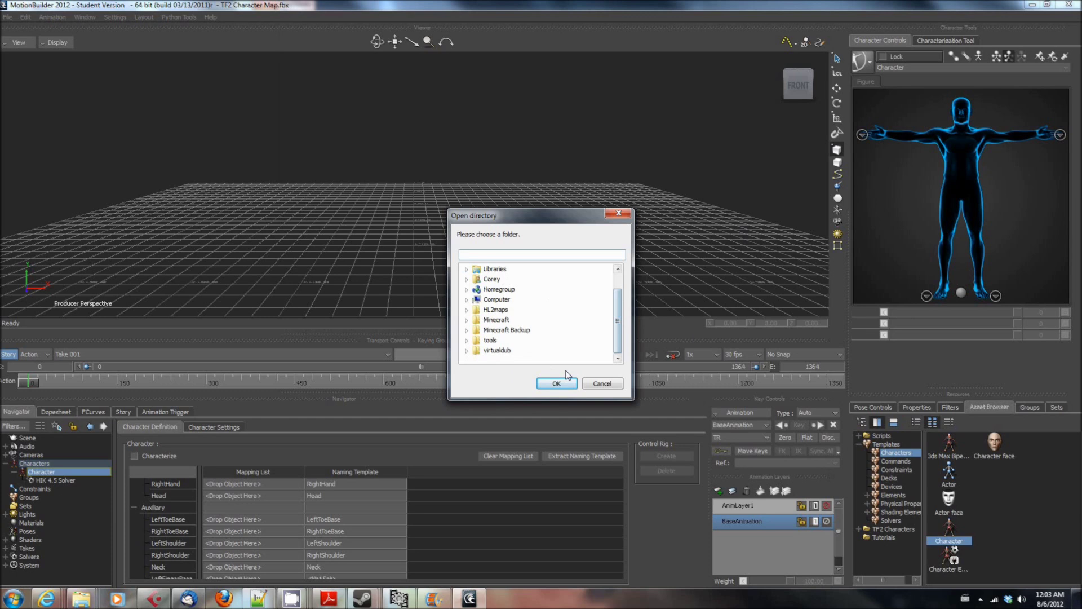
{"action": "left_click", "coordinate": [602, 383]}
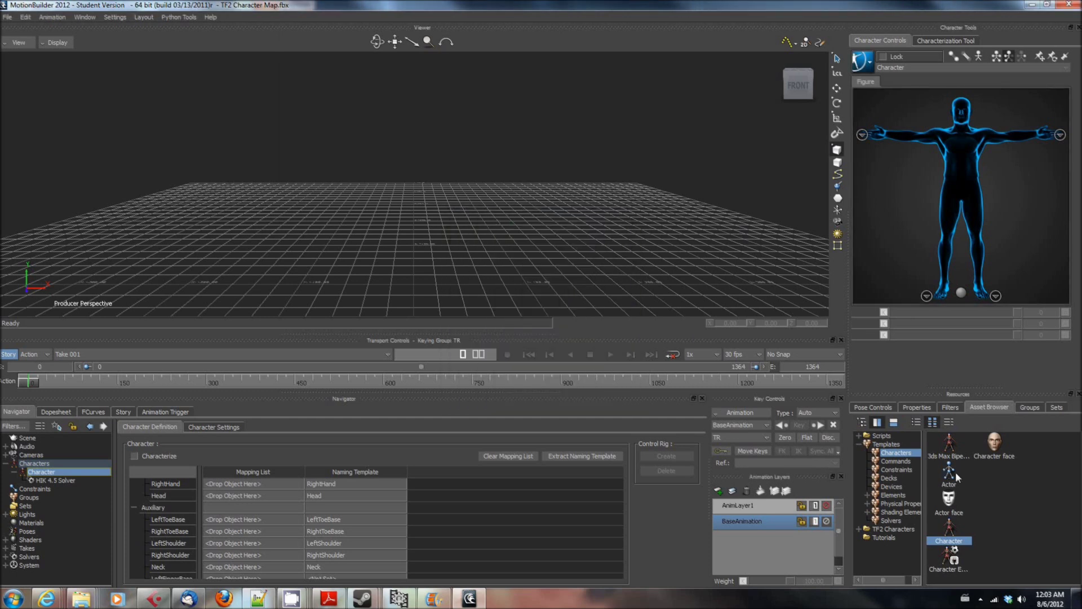
{"action": "left_click", "coordinate": [885, 529]}
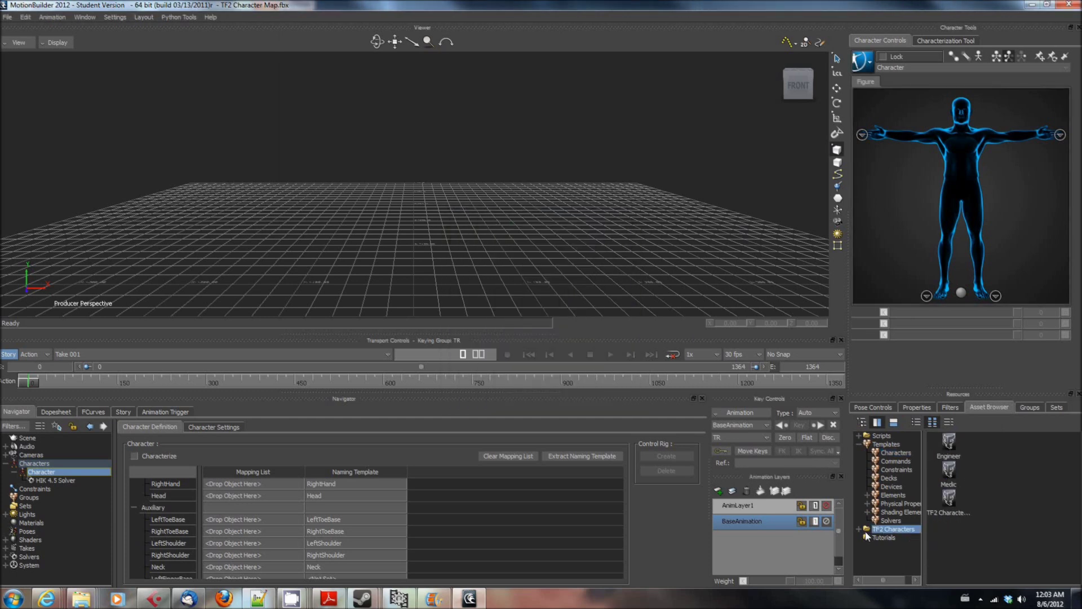
{"action": "left_click", "coordinate": [950, 445]}
{"action": "left_click", "coordinate": [949, 479]}
{"action": "left_click", "coordinate": [955, 499]}
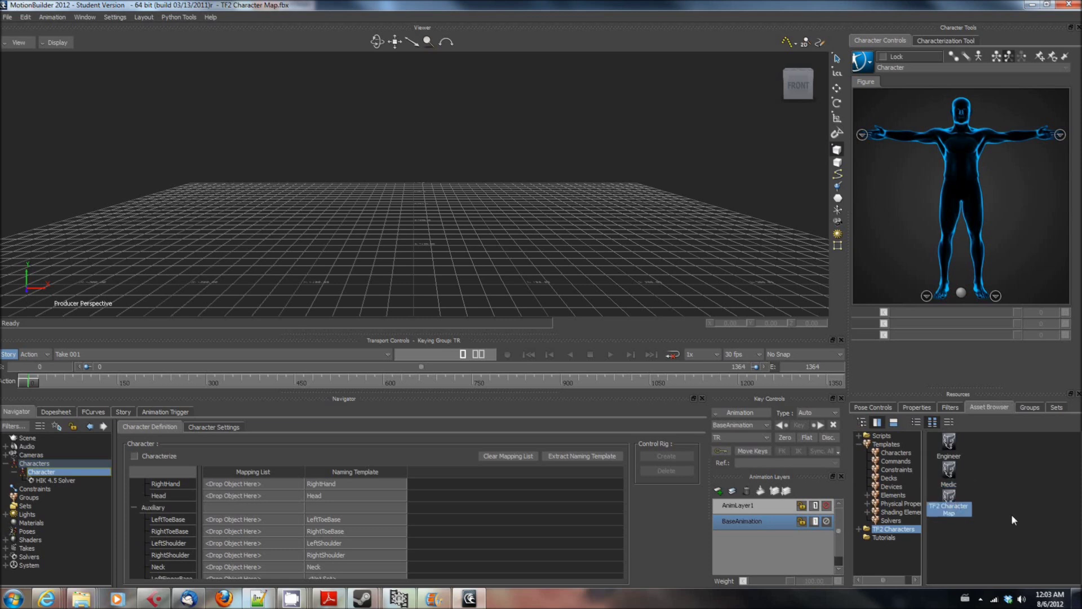